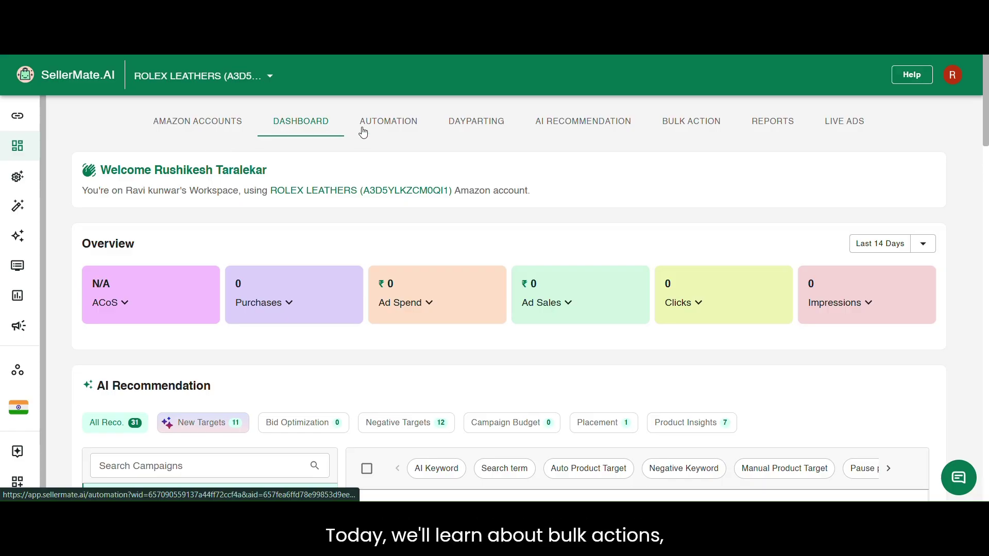
Switch from the dashboard to the Automation page
left_click(411, 123)
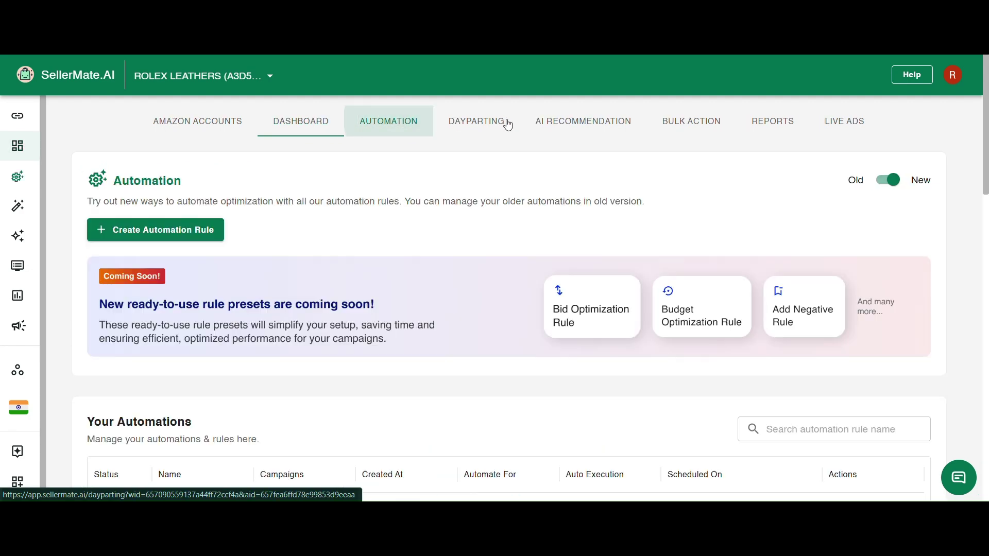
Open Bulk Optimization and browse its Campaigns, Targets and Search Terms tables
left_click(495, 123)
left_click(675, 125)
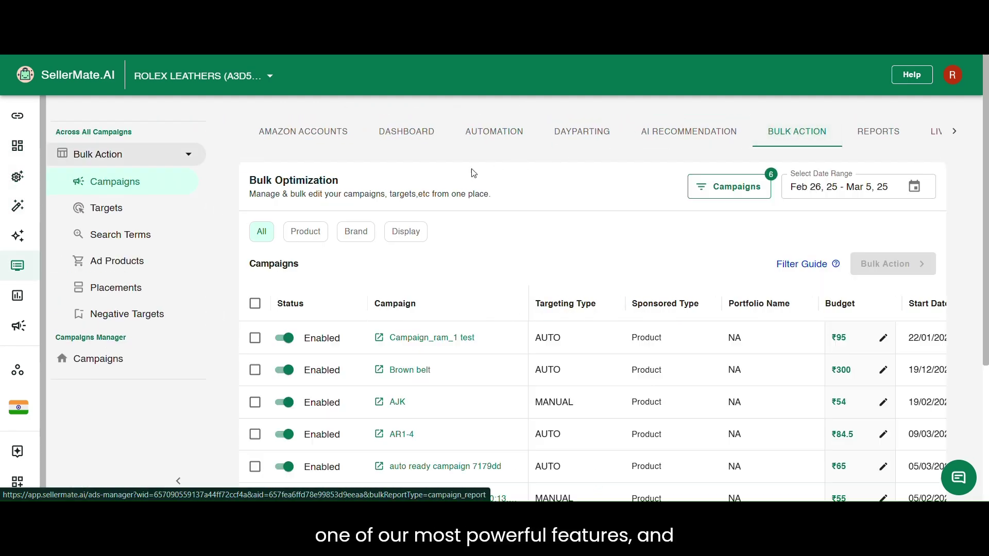
mouse_move(99, 359)
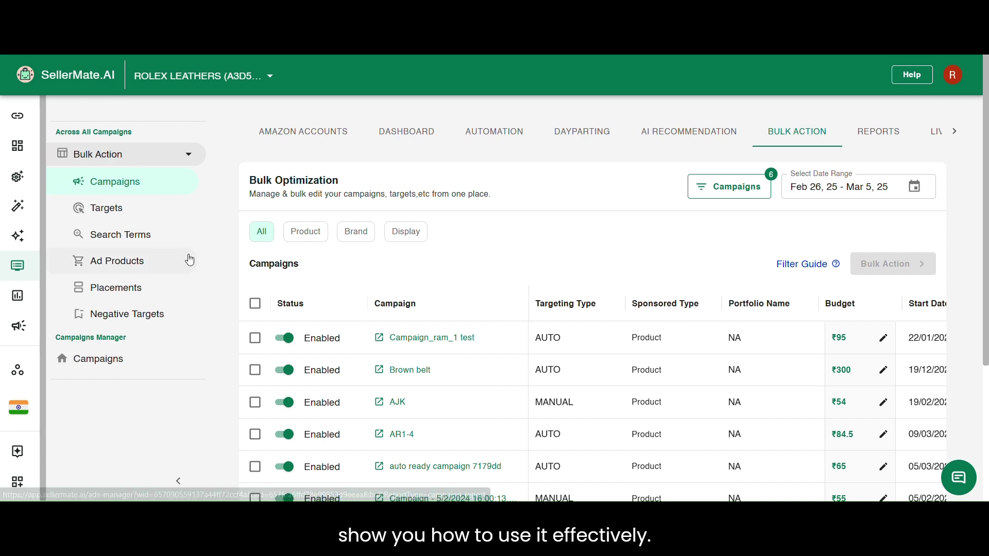
left_click(101, 211)
left_click(104, 186)
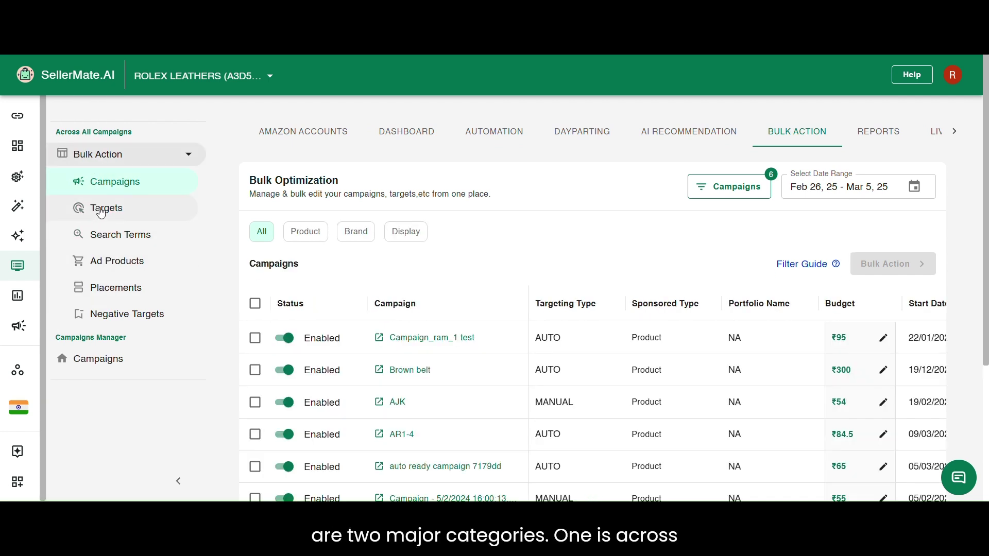
left_click(102, 212)
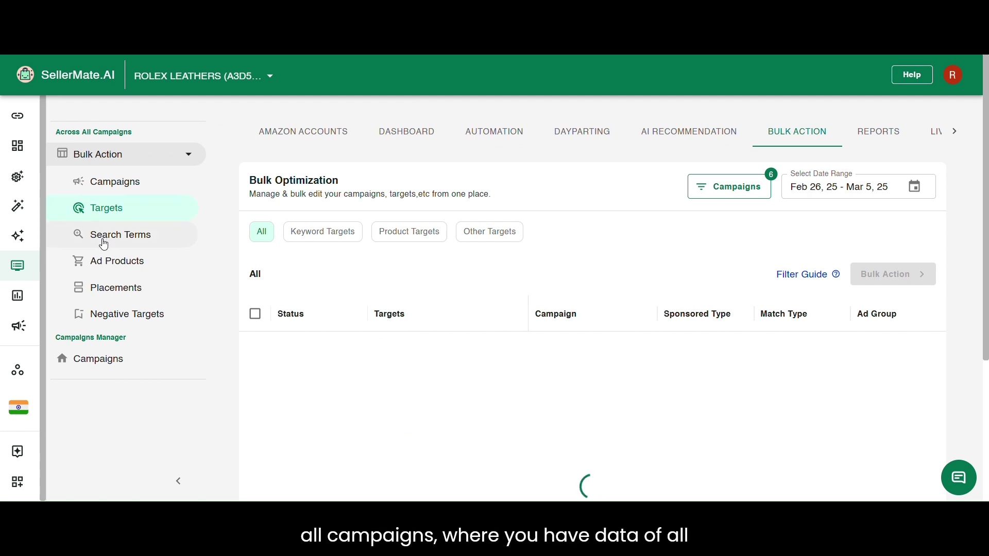
left_click(104, 243)
left_click(107, 188)
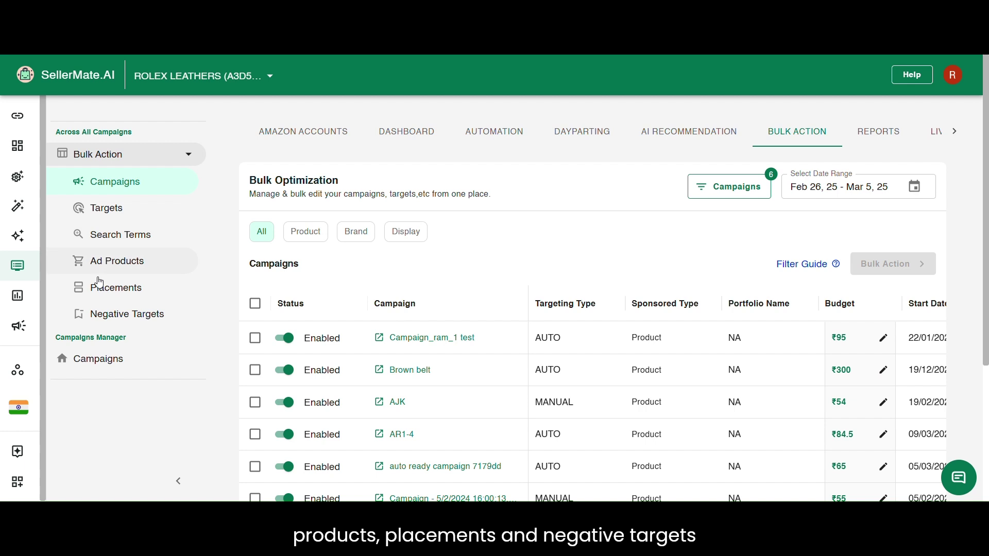
Open the first campaign's ad groups from the Campaigns Manager list
left_click(93, 372)
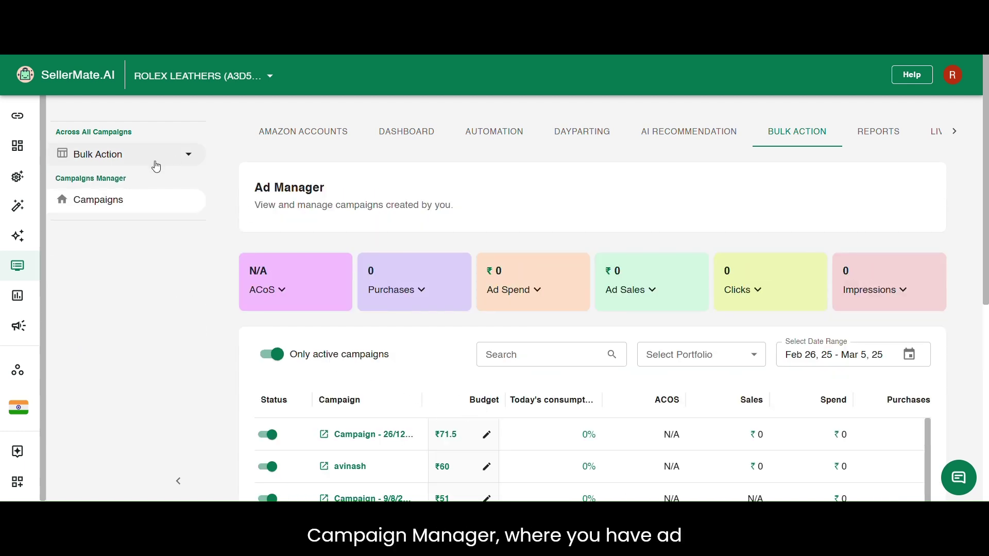
scroll(165, 181, "down", 3)
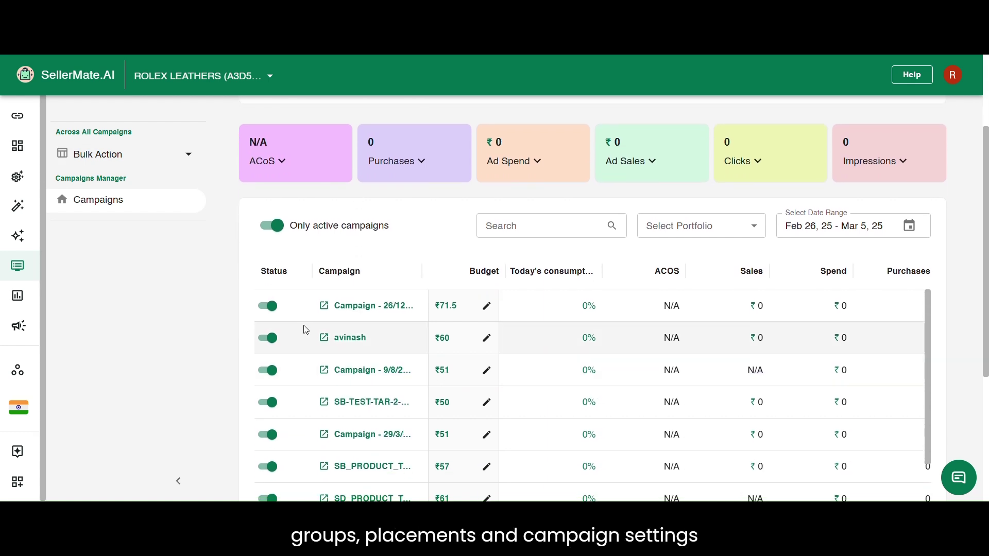
left_click(342, 306)
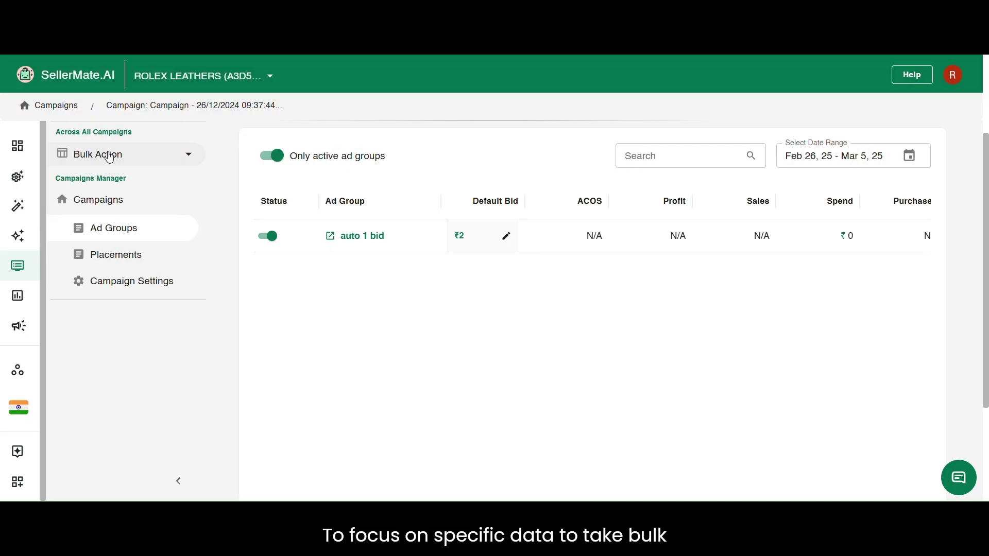
Pick six campaigns in the Bulk Optimization campaign filter and apply the selection
left_click(110, 155)
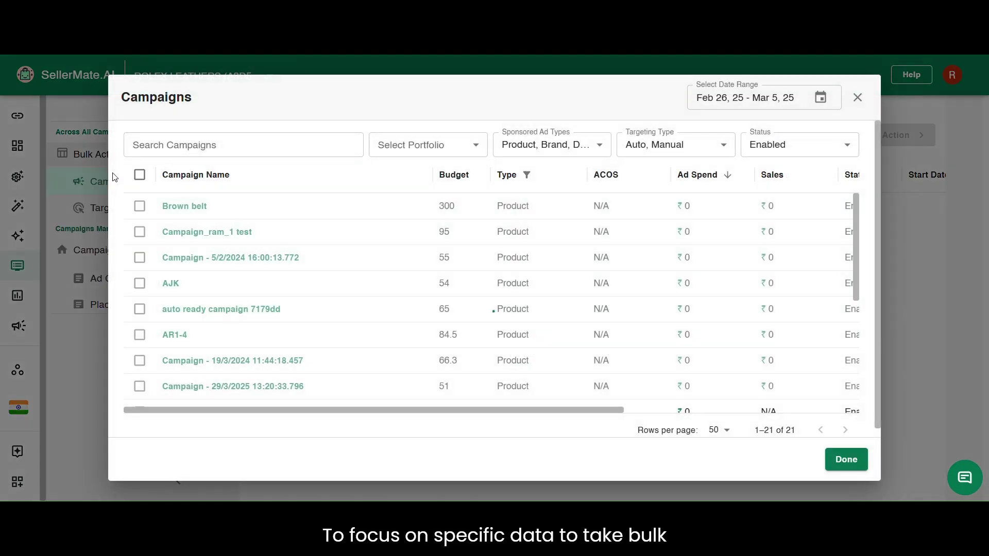
left_click(139, 206)
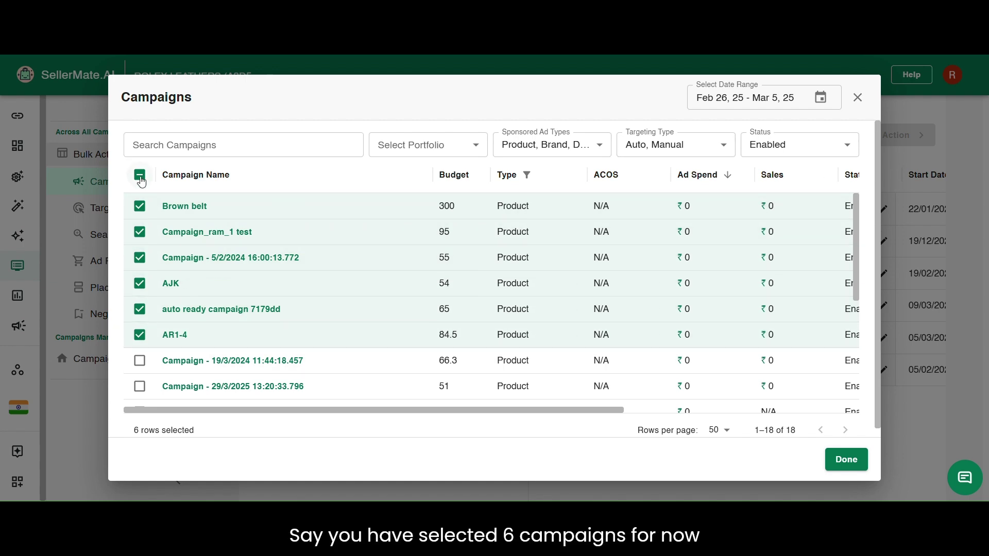
left_click(396, 156)
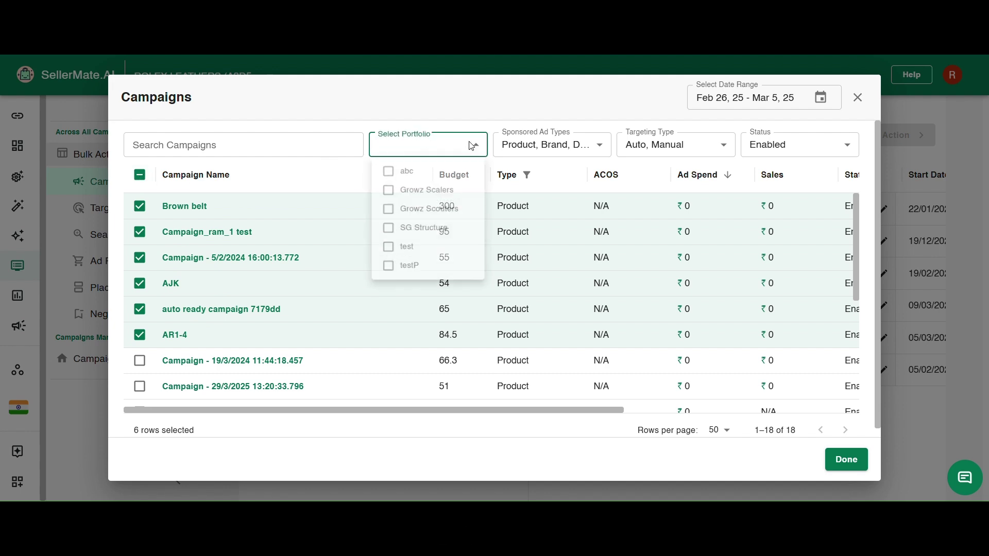
left_click(757, 142)
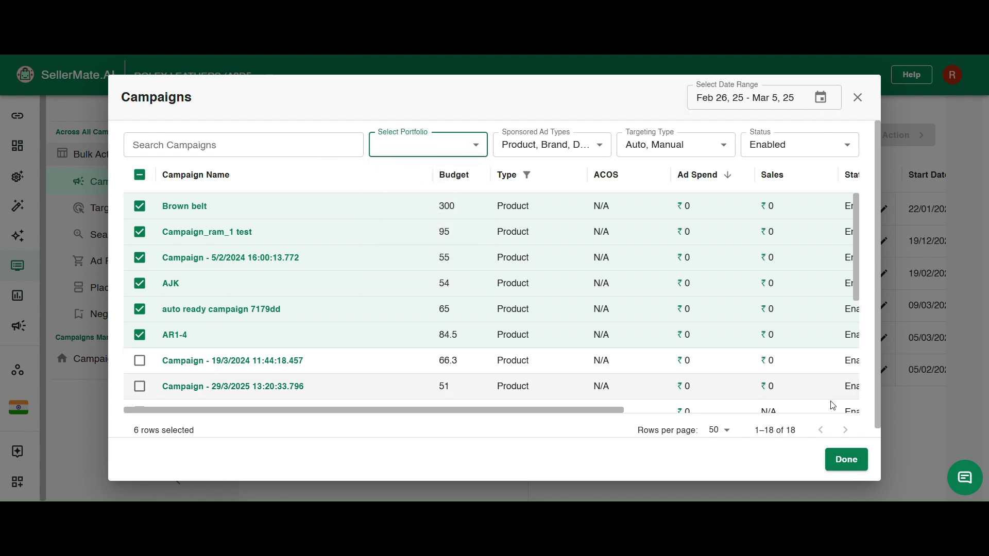
left_click(847, 460)
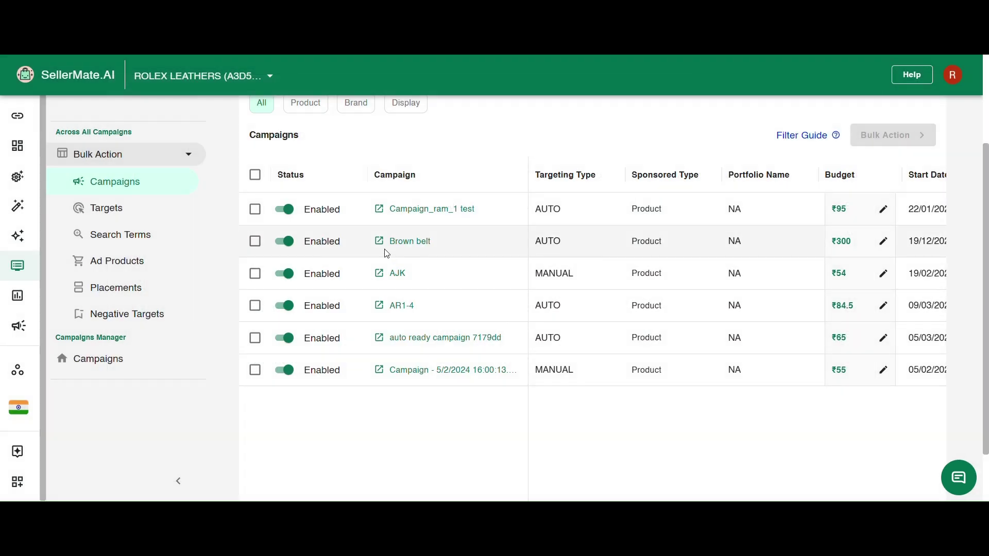
Bulk-pause the Campaign_ram_1 test and Brown belt campaigns and confirm
left_click(255, 274)
left_click(256, 307)
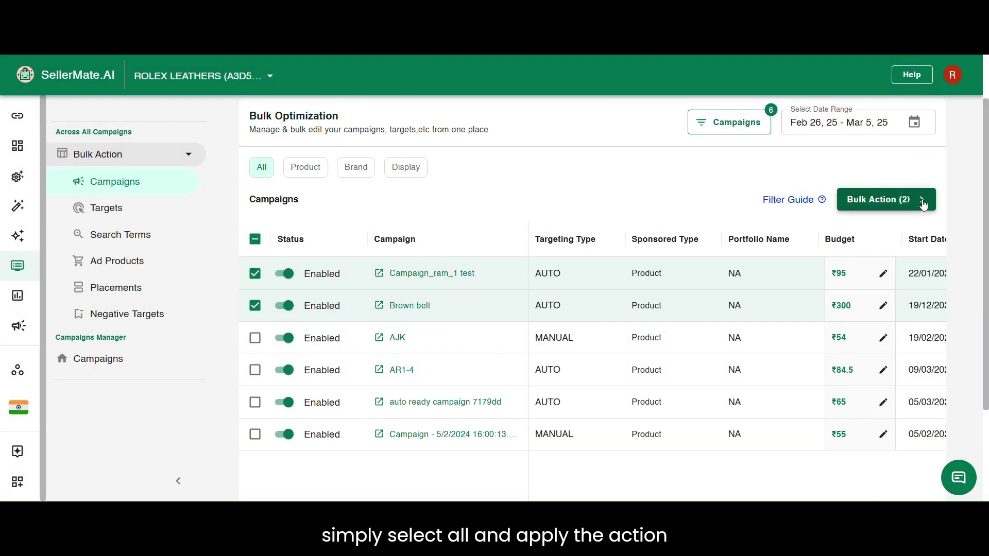
left_click(865, 198)
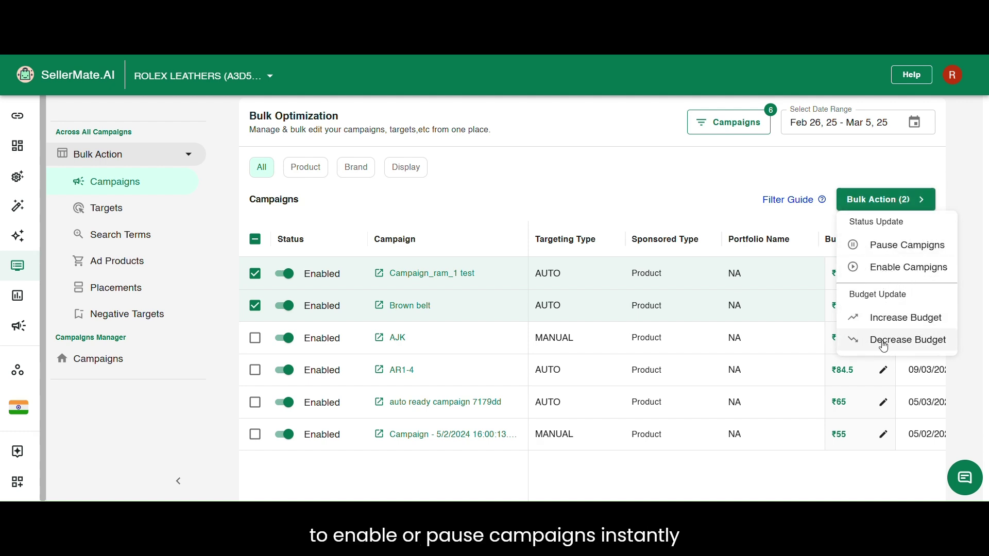
left_click(895, 252)
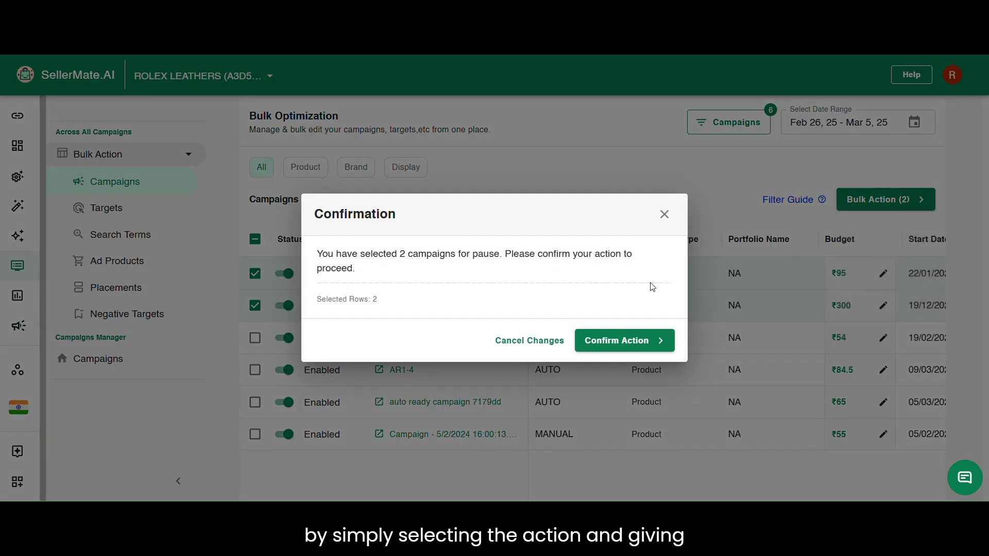
left_click(610, 344)
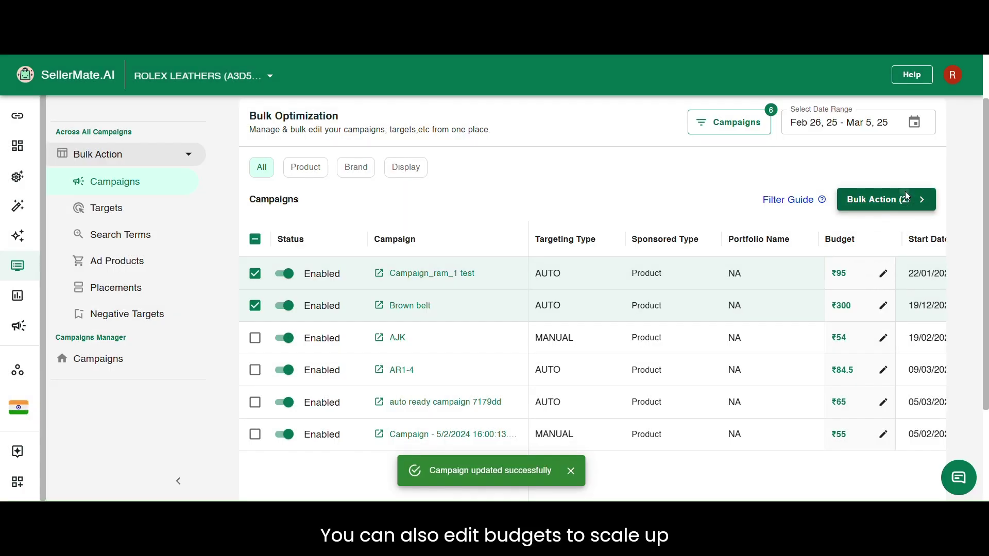
left_click(905, 191)
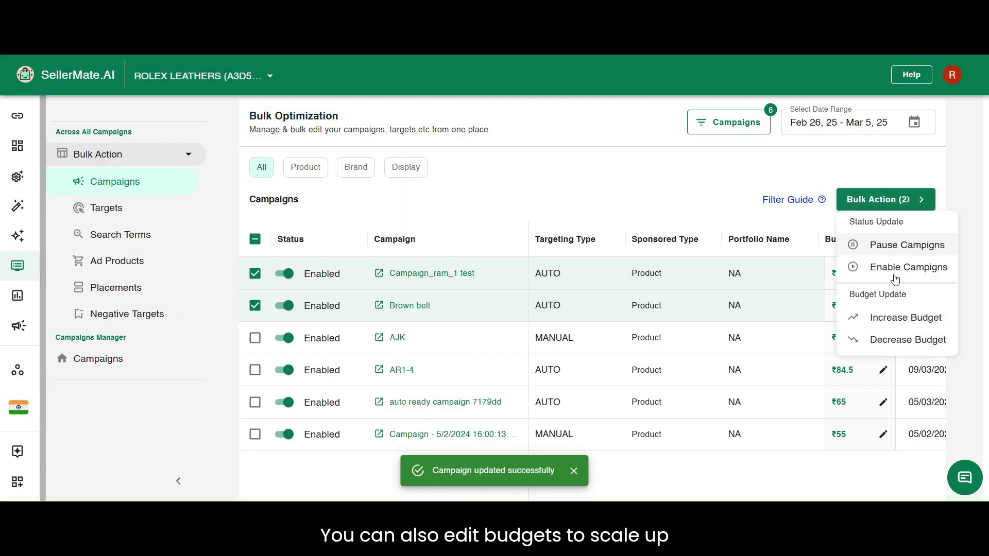
In Increase Budget, try the Percentage, Amount and Set To Fixed Ammount methods
left_click(896, 330)
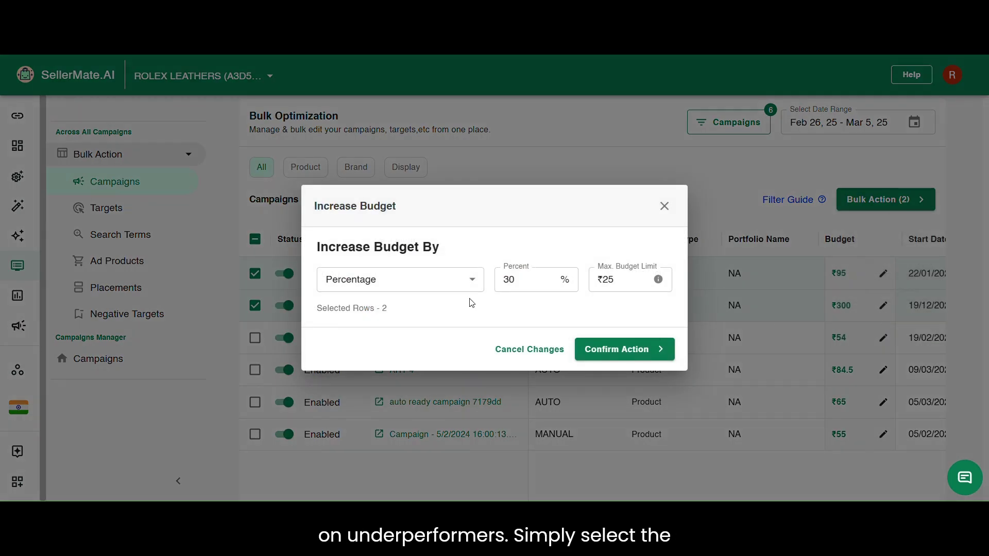
left_click(383, 288)
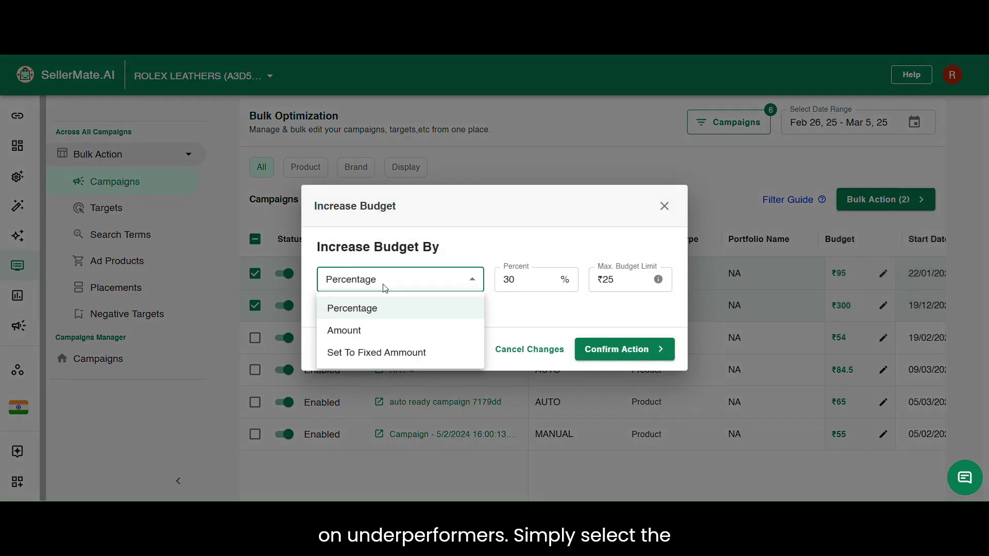
left_click(359, 333)
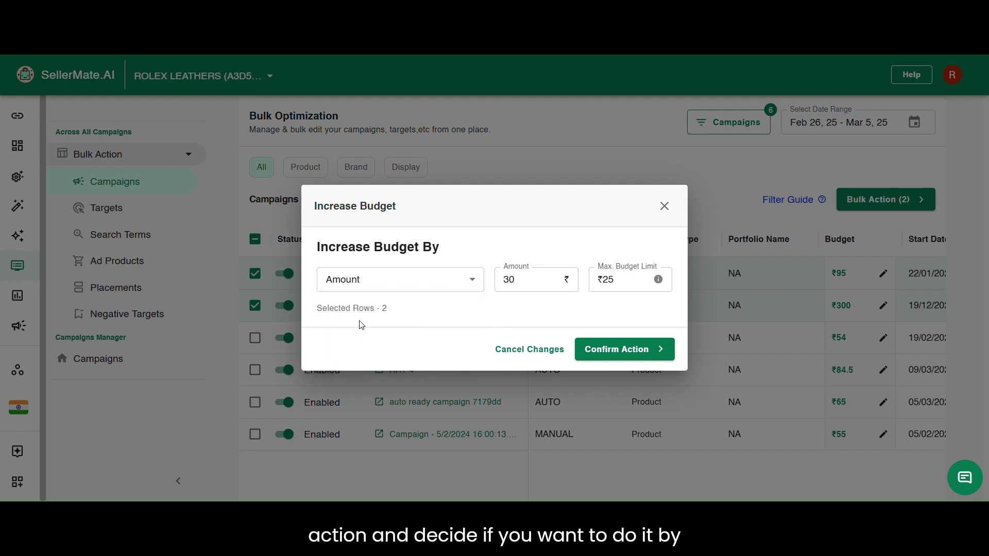
left_click(449, 284)
left_click(383, 349)
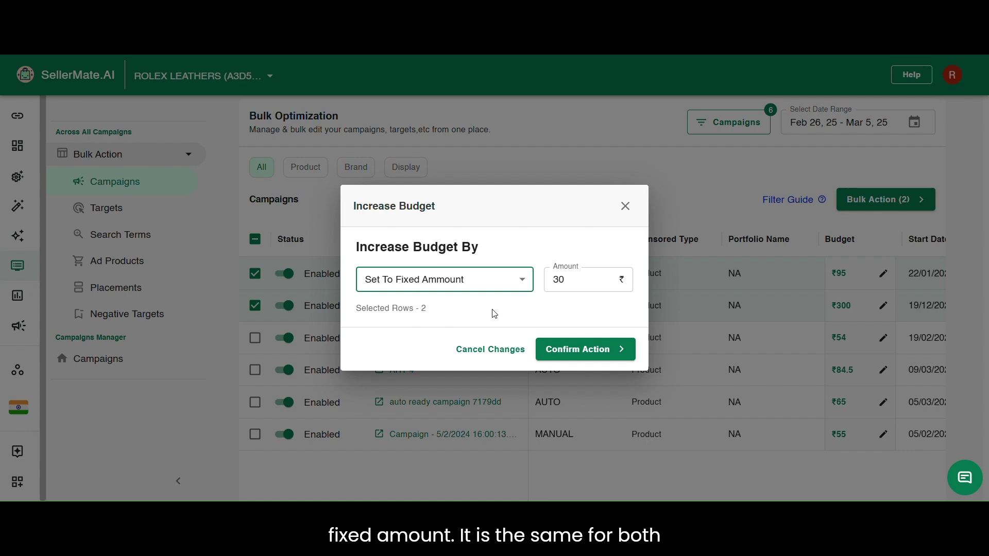
left_click(448, 282)
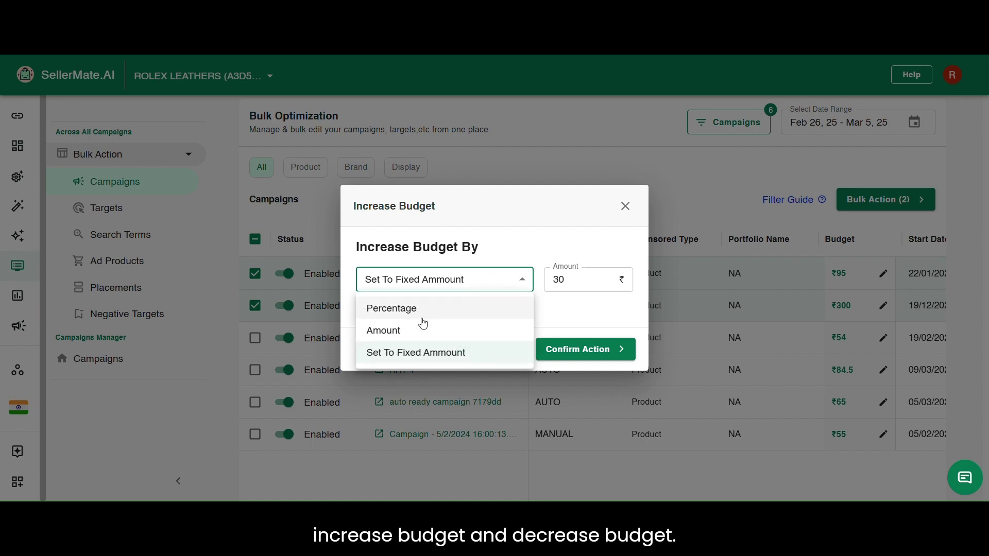
left_click(406, 332)
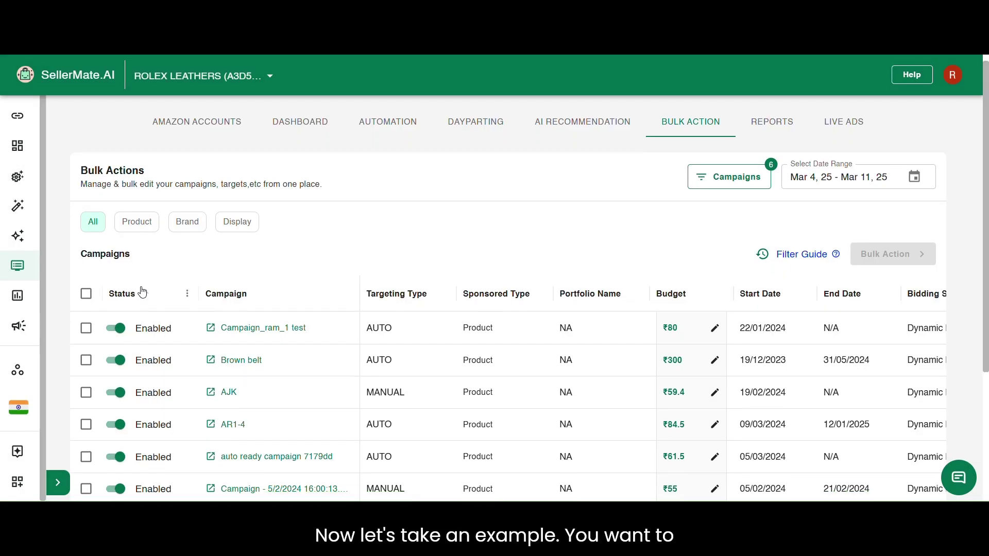
Filter the campaigns to ACOS less than 25
scroll(625, 330, "right", 5)
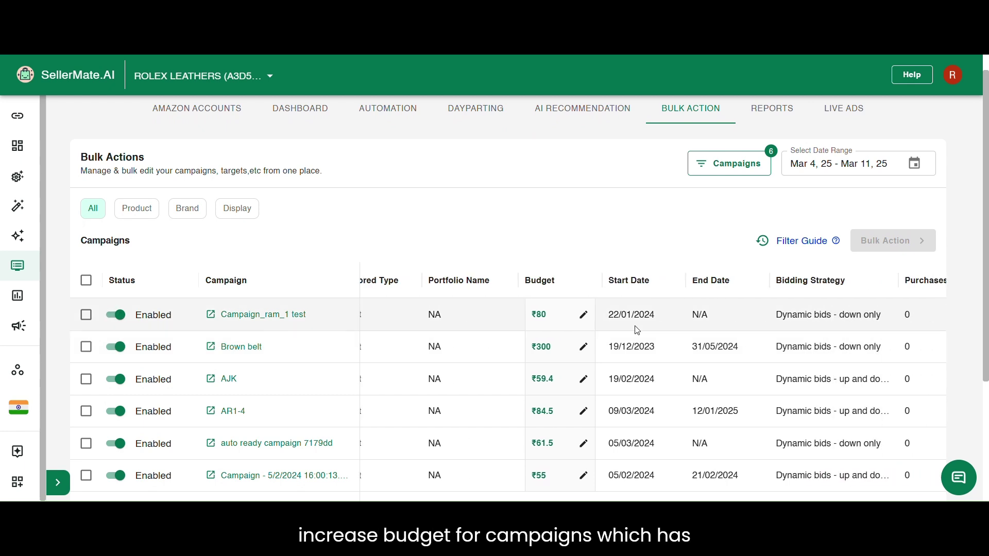
scroll(683, 325, "right", 8)
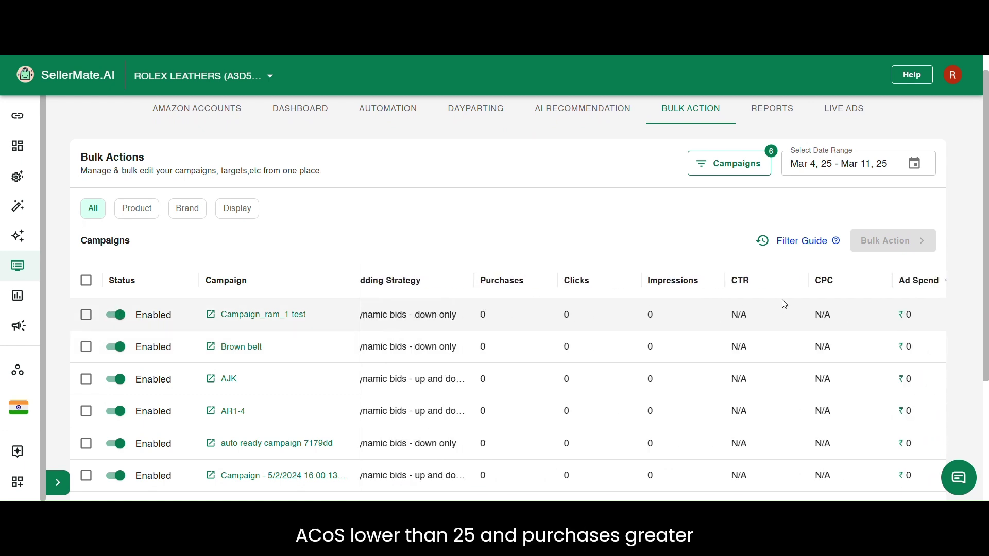
scroll(783, 304, "right", 2)
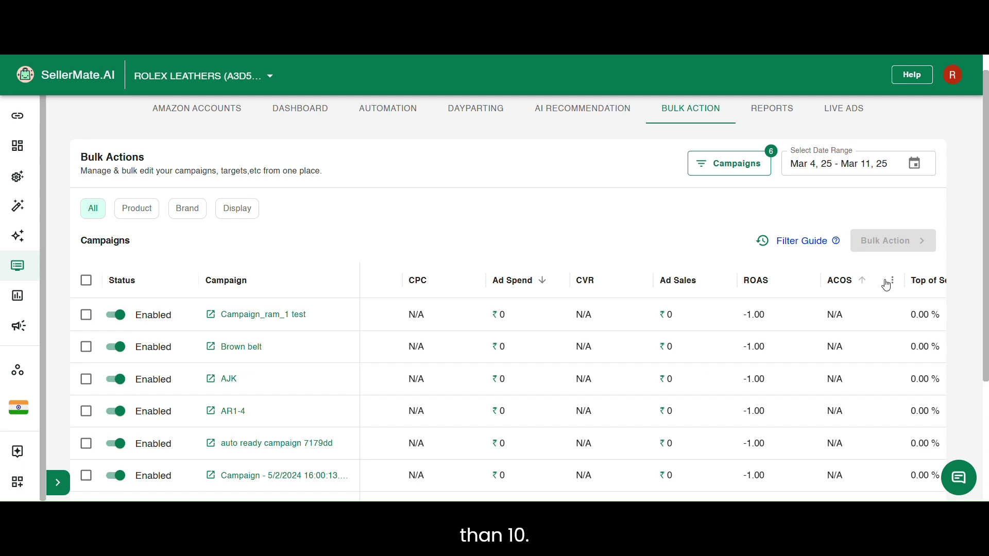
left_click(895, 285)
left_click(785, 412)
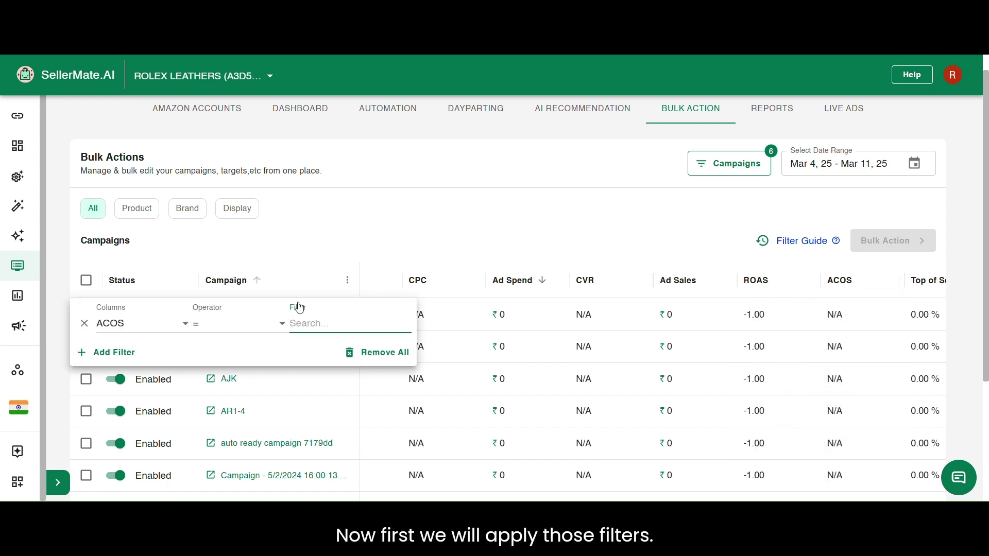
left_click(255, 332)
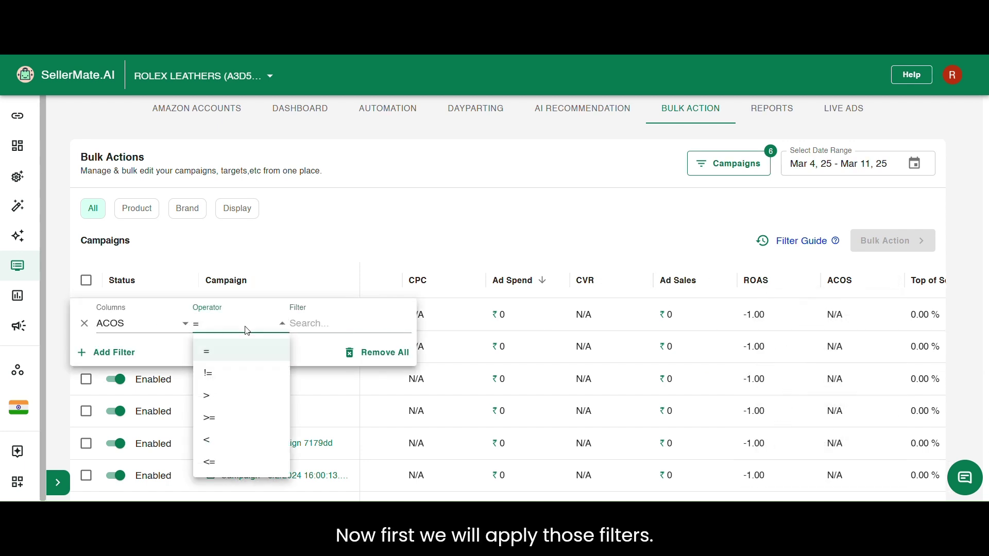
left_click(224, 439)
left_click(327, 321)
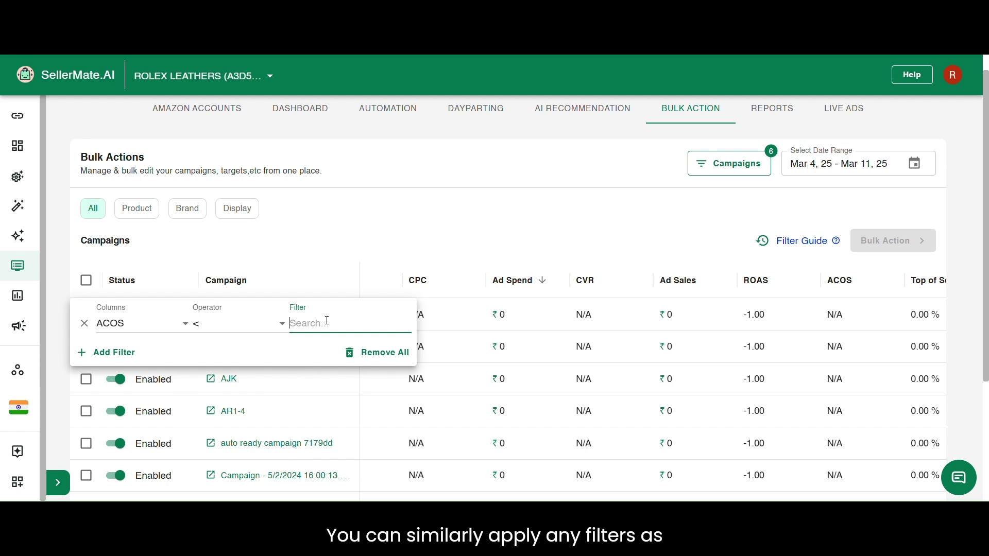
type("25")
Add a second filter condition for Purchases greater than 10
left_click(115, 352)
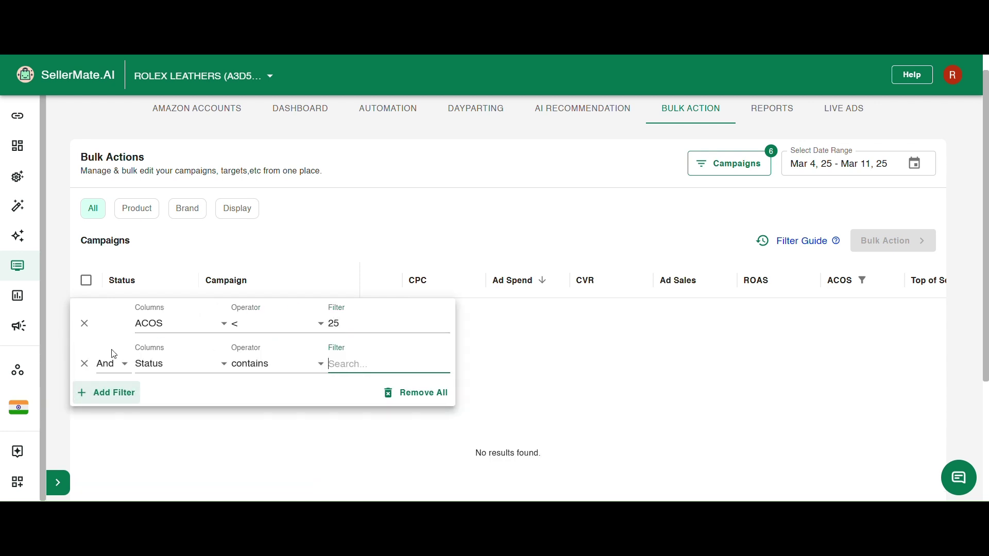
left_click(166, 365)
left_click(155, 322)
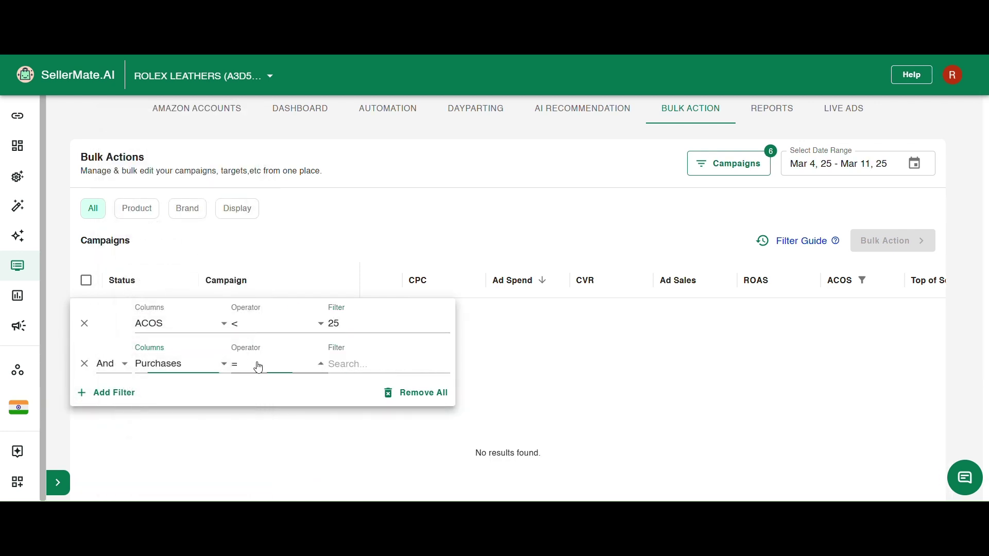
left_click(256, 364)
left_click(264, 416)
left_click(357, 366)
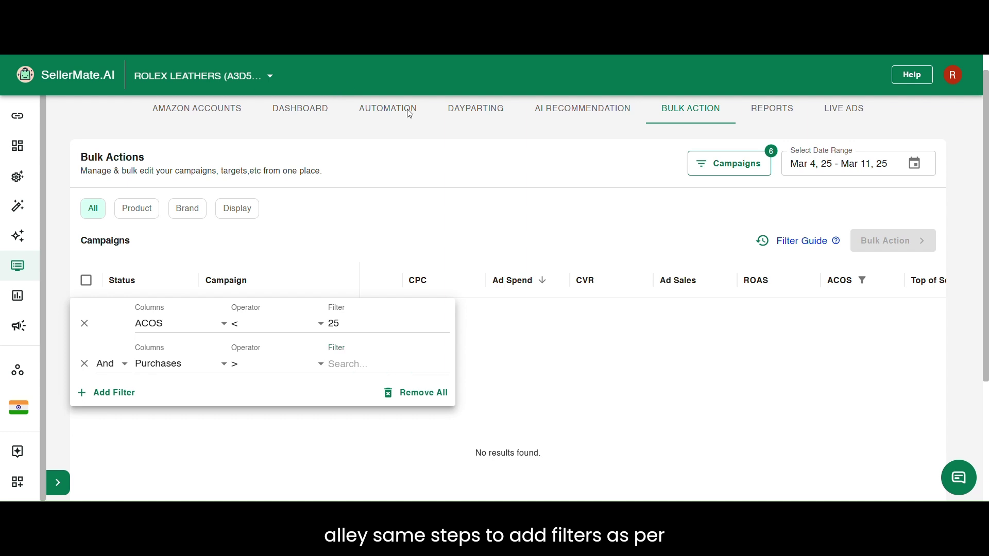
left_click(337, 365)
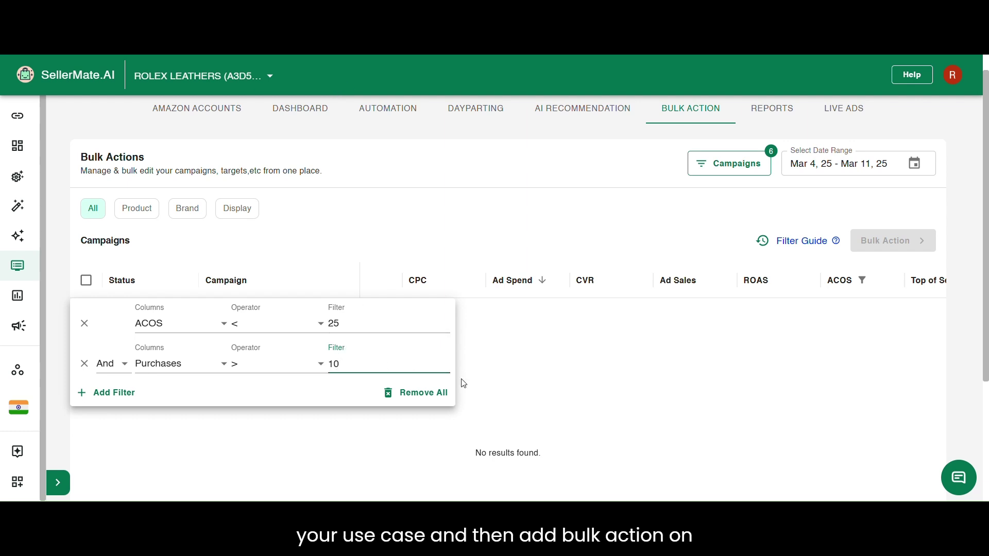
left_click(479, 356)
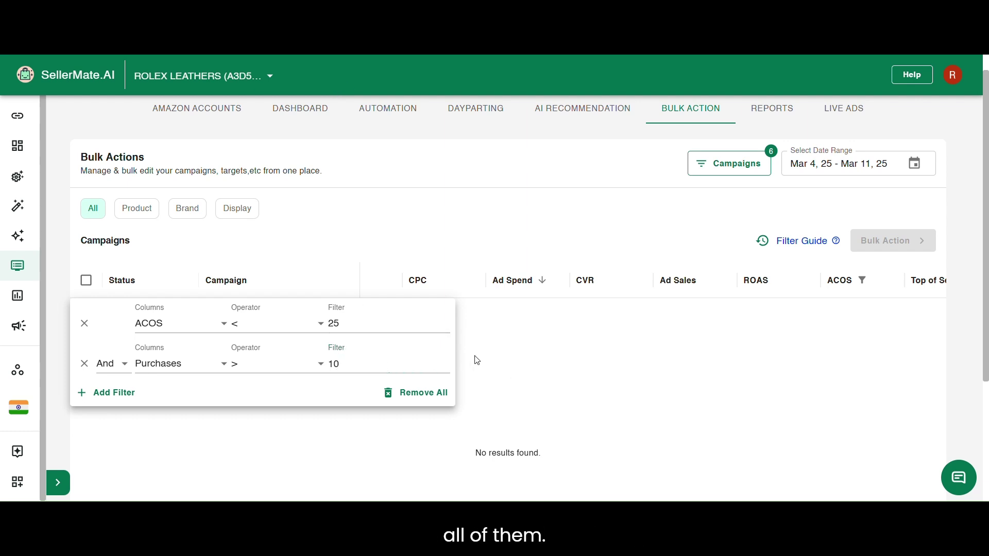
Remove all filters, then tick the Campaign_ram_1 test and AJK campaigns
scroll(516, 412, "down", 1)
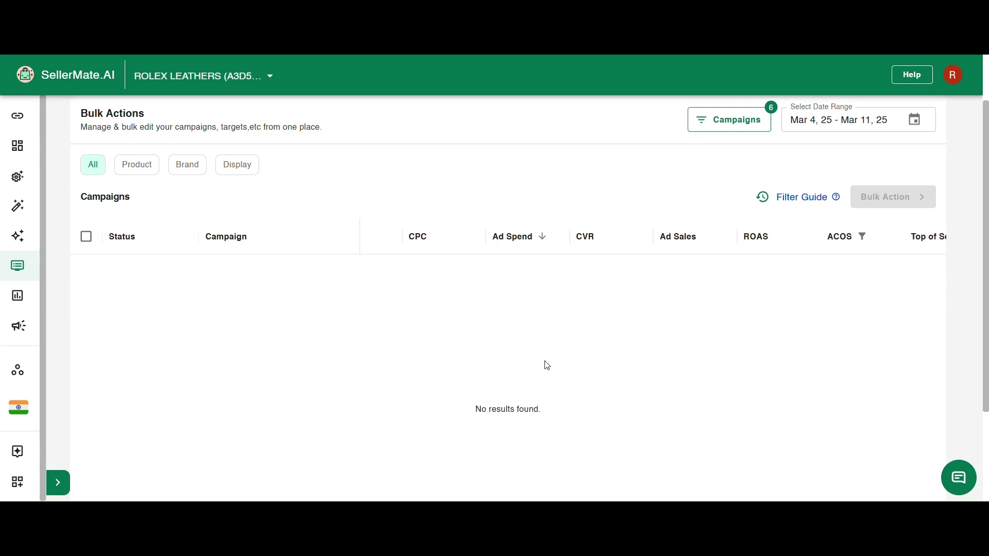
left_click(856, 239)
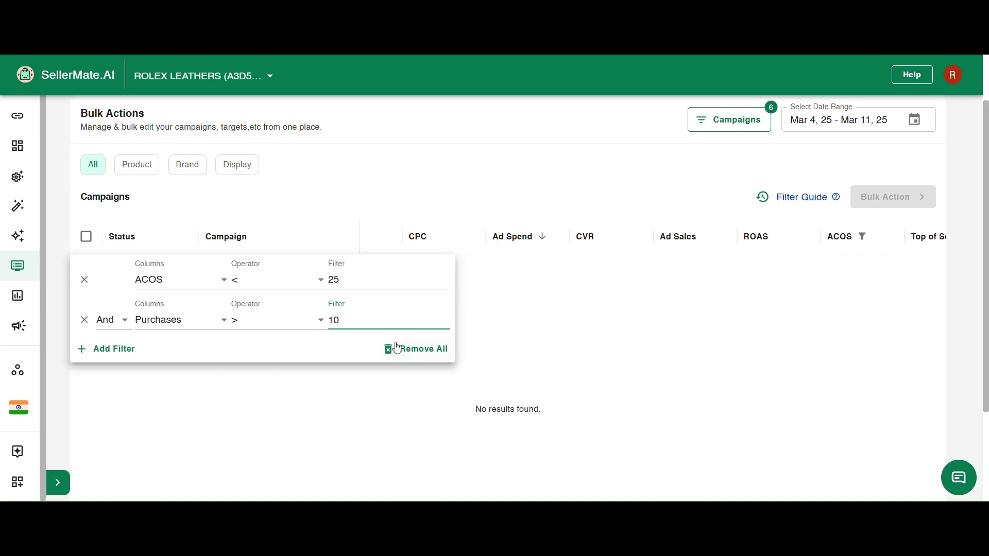
left_click(407, 360)
left_click(402, 203)
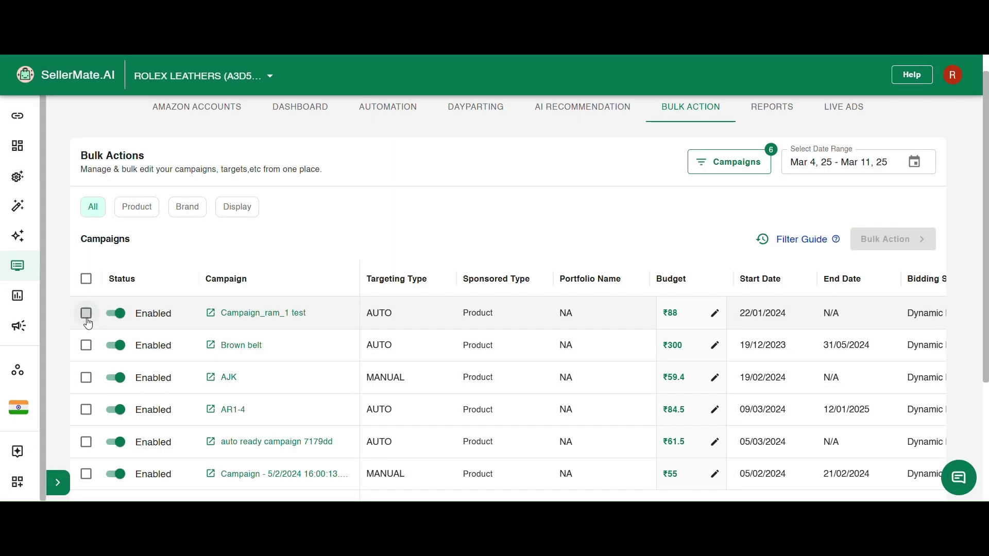
left_click(86, 313)
left_click(86, 379)
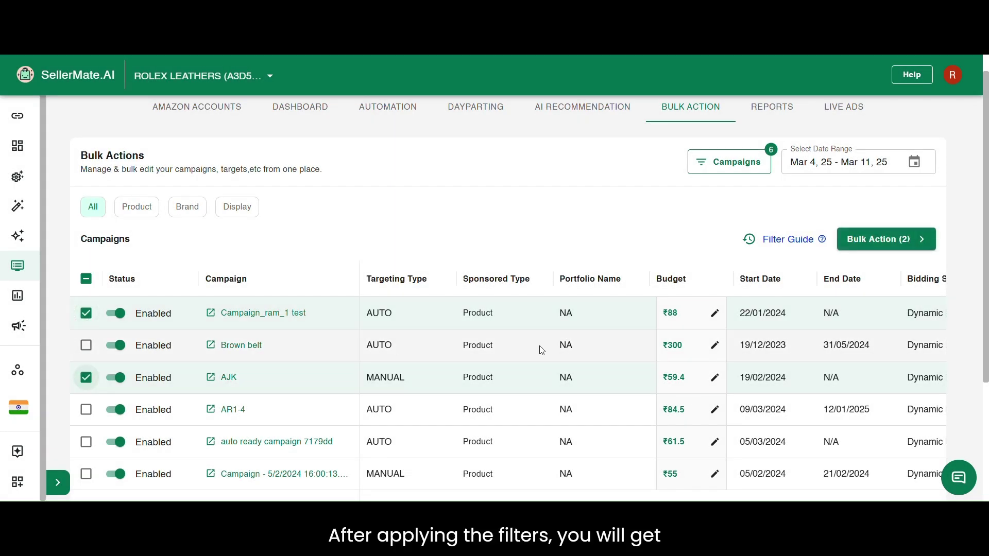
Raise both ticked campaigns' budgets by 10%, to ₹96.8 and ₹65.34
left_click(876, 246)
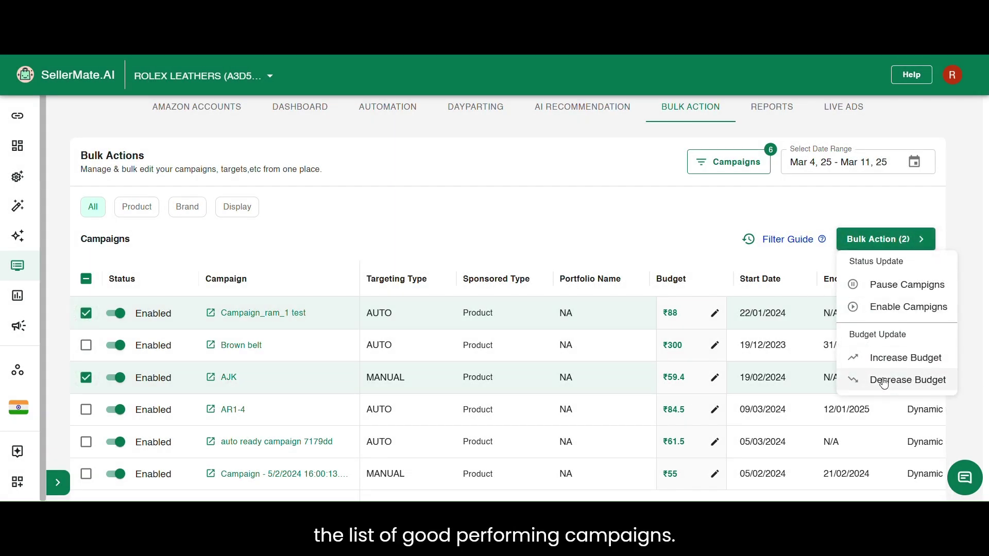
left_click(896, 359)
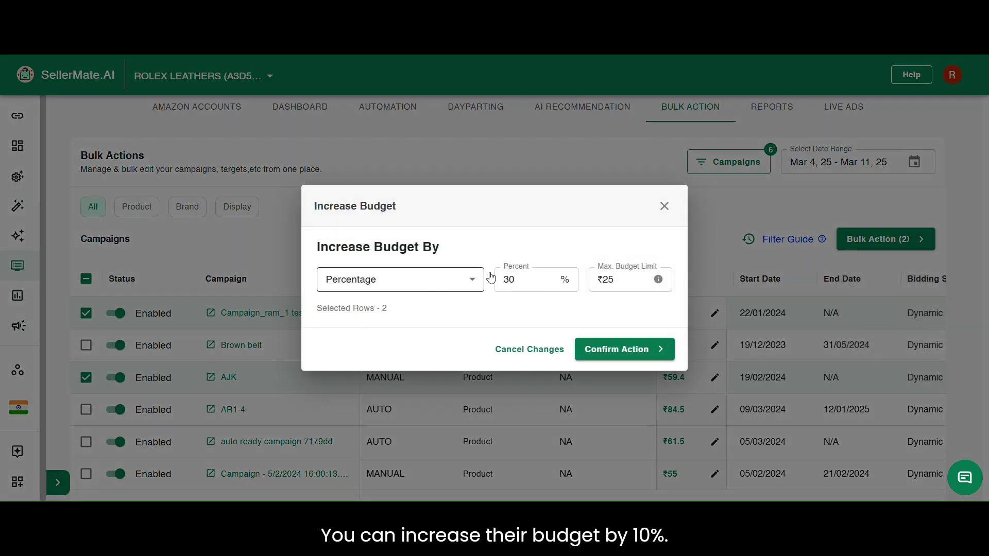
type("1")
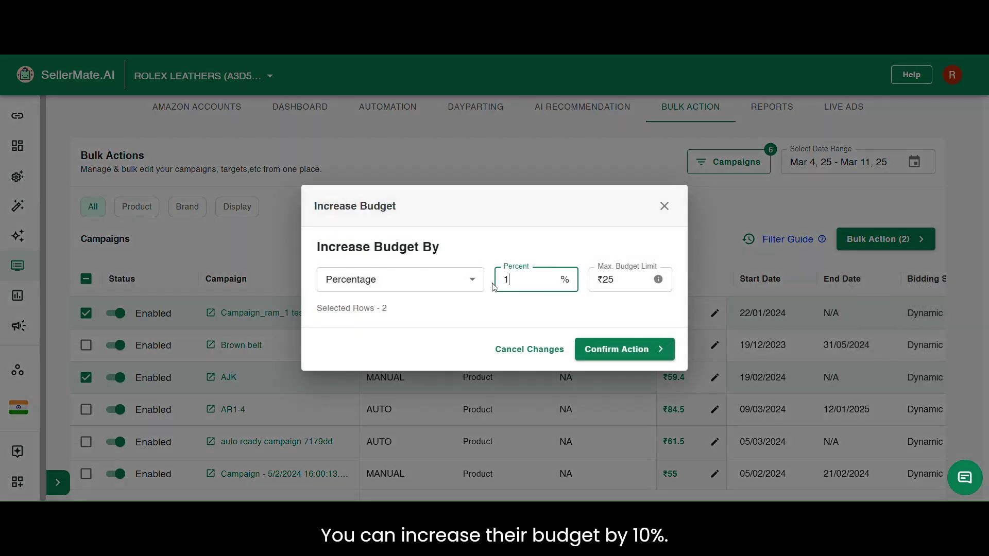
type("0")
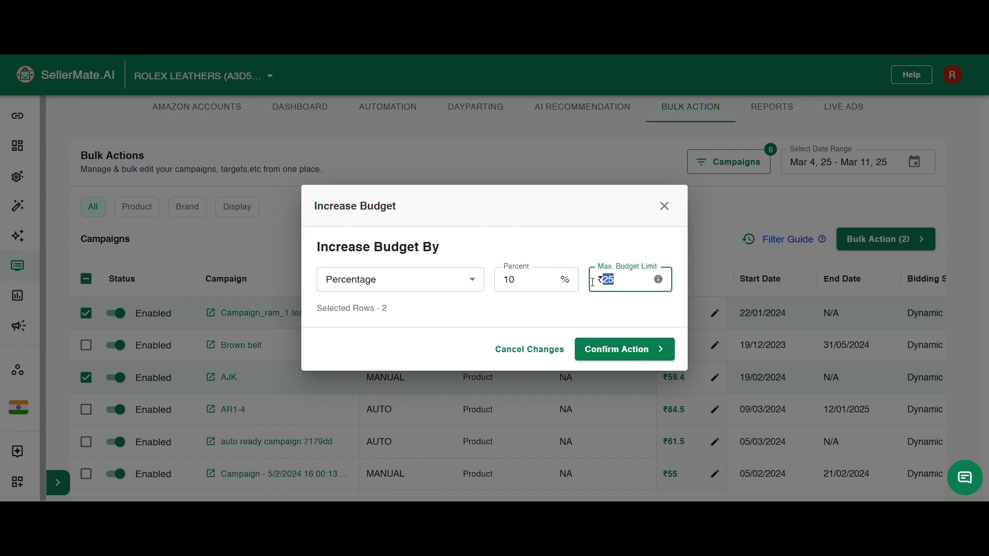
left_click(622, 349)
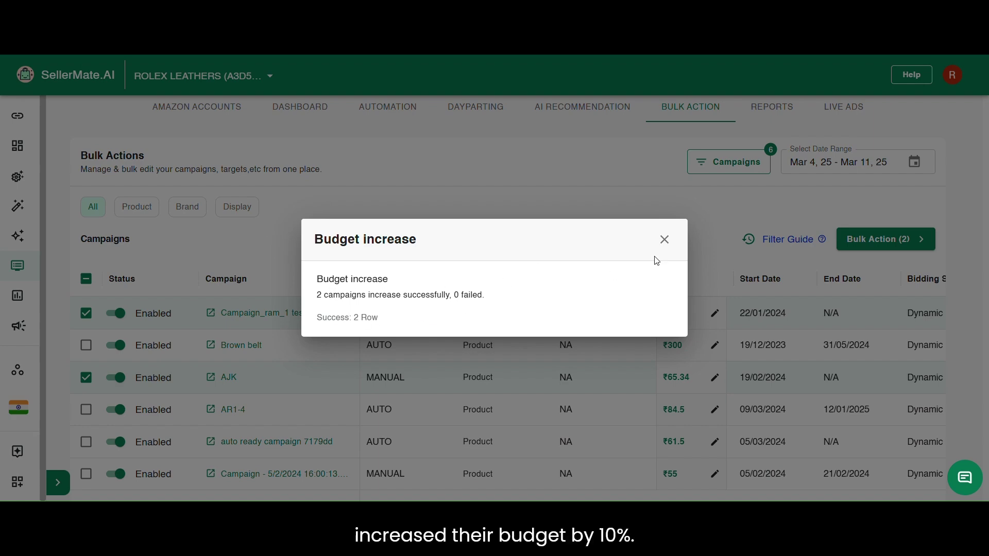
left_click(665, 240)
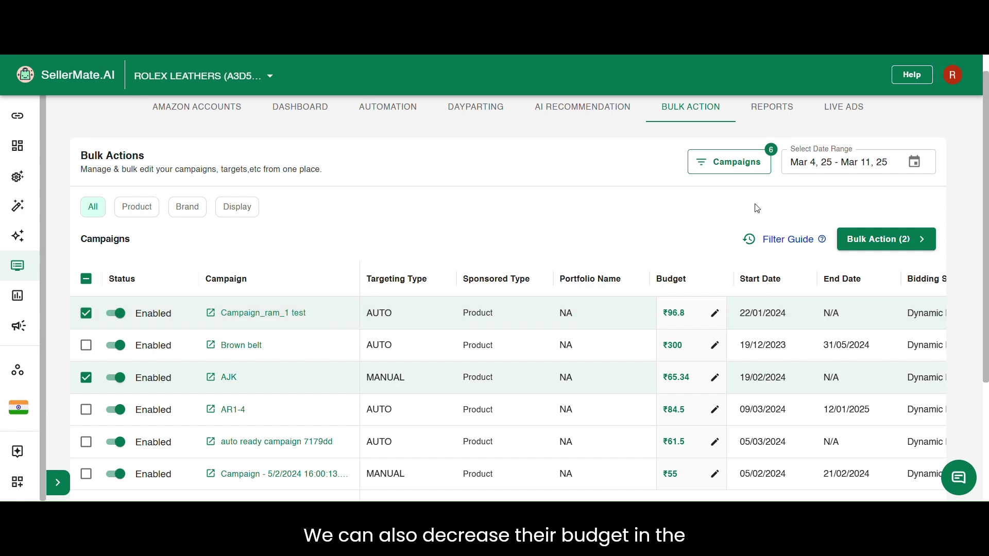
Sort the bulk targets table by Match Type with PHRASE first
scroll(766, 214, "up", 1)
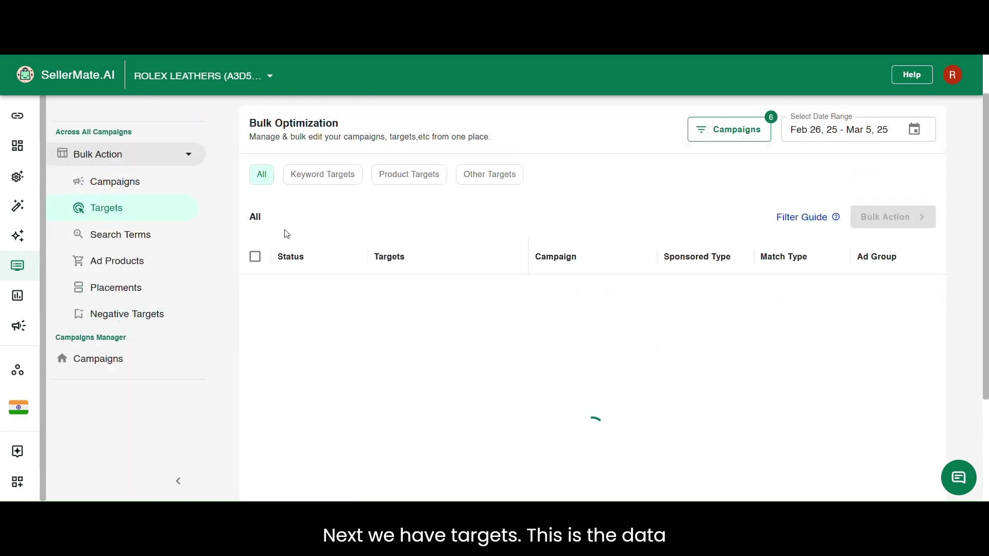
scroll(407, 227, "down", 2)
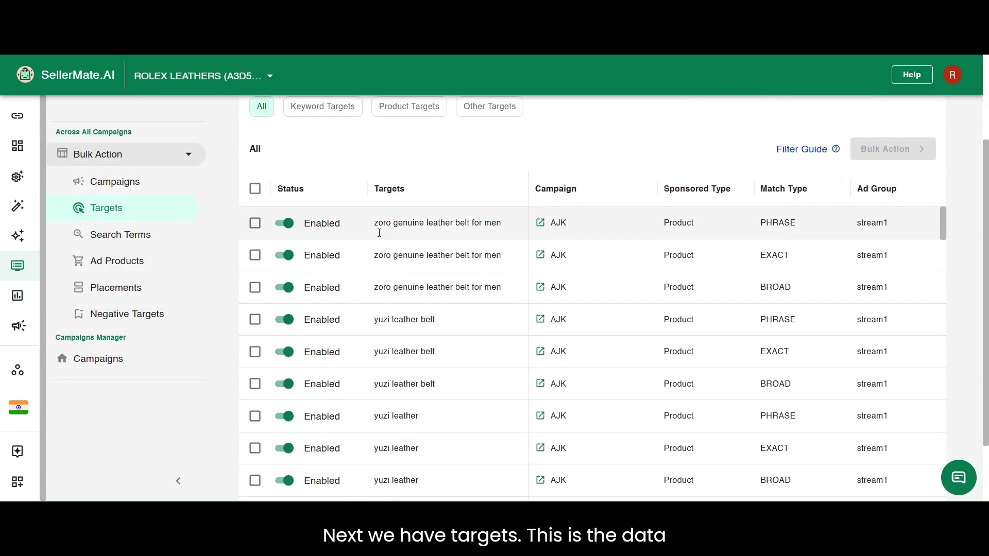
scroll(347, 384, "down", 5)
scroll(343, 371, "up", 5)
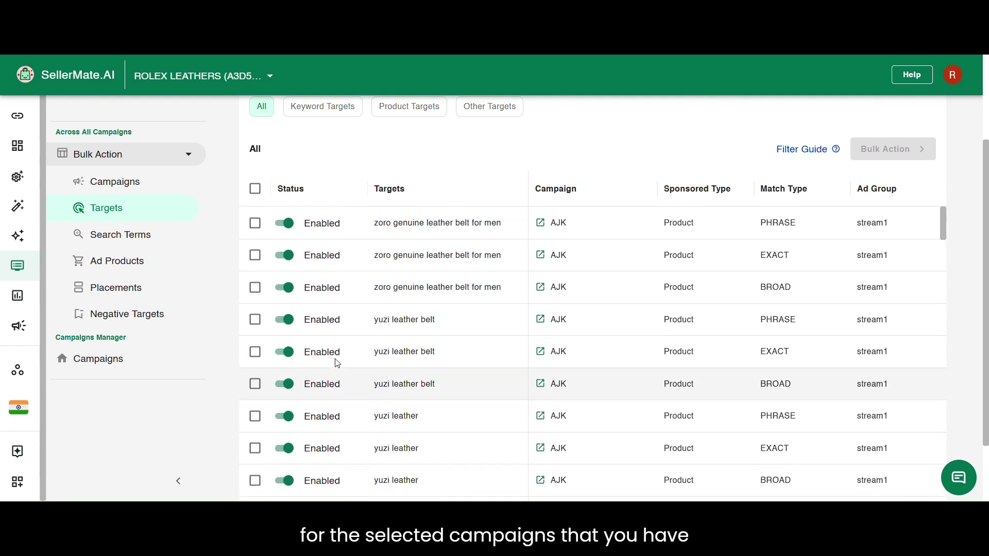
scroll(285, 233, "up", 2)
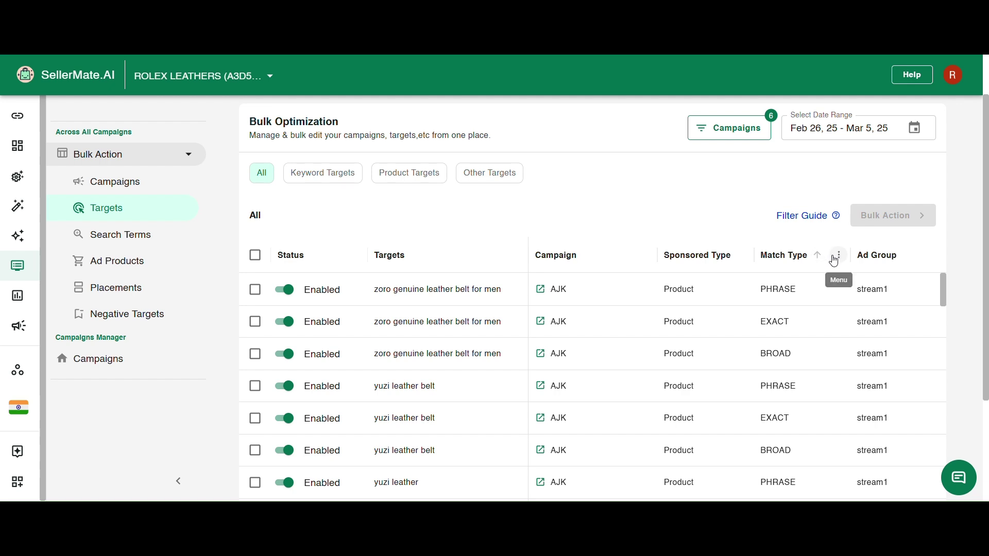
left_click(816, 256)
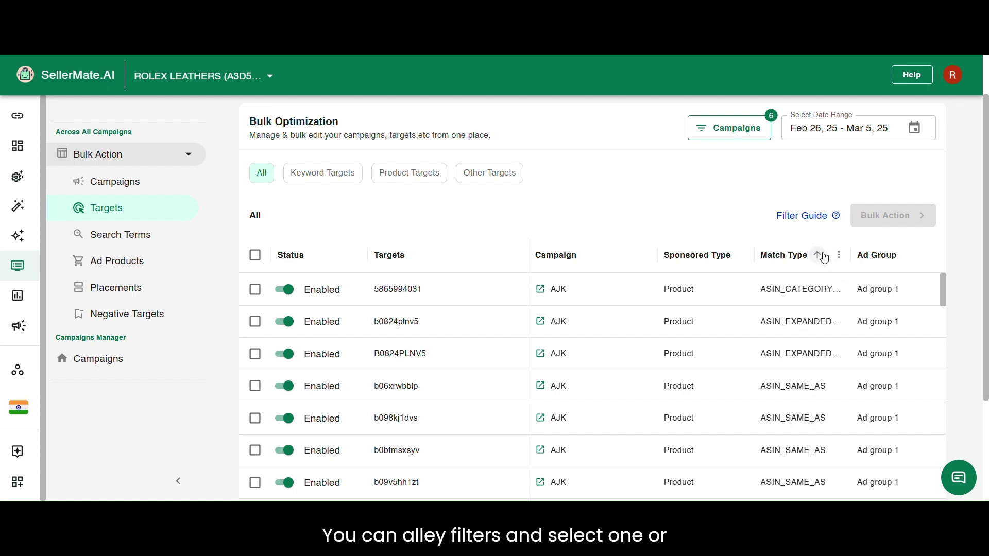
left_click(818, 256)
Tick the 'zoro genuine leather belt for men' and 'yuzi leather belt' targets
scroll(313, 302, "up", 1)
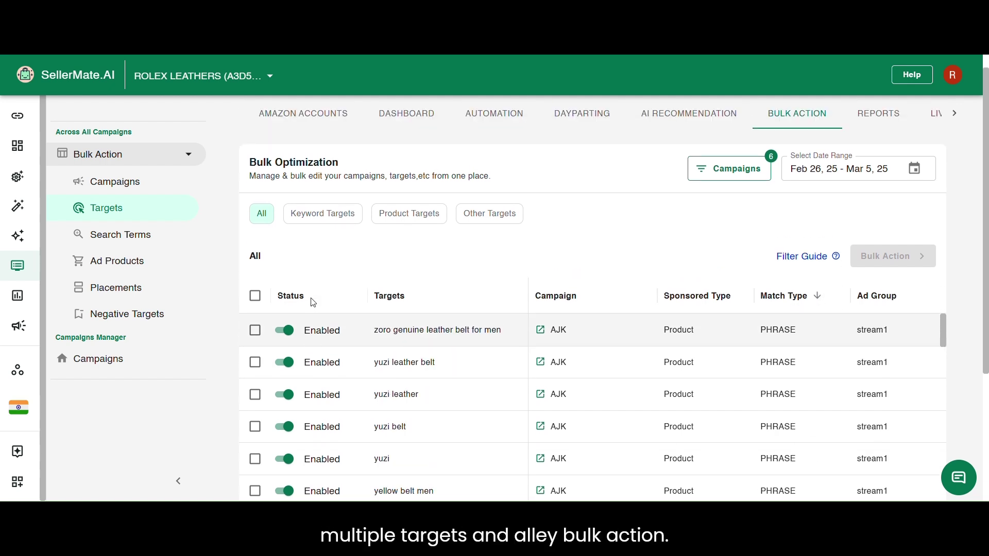
left_click(256, 331)
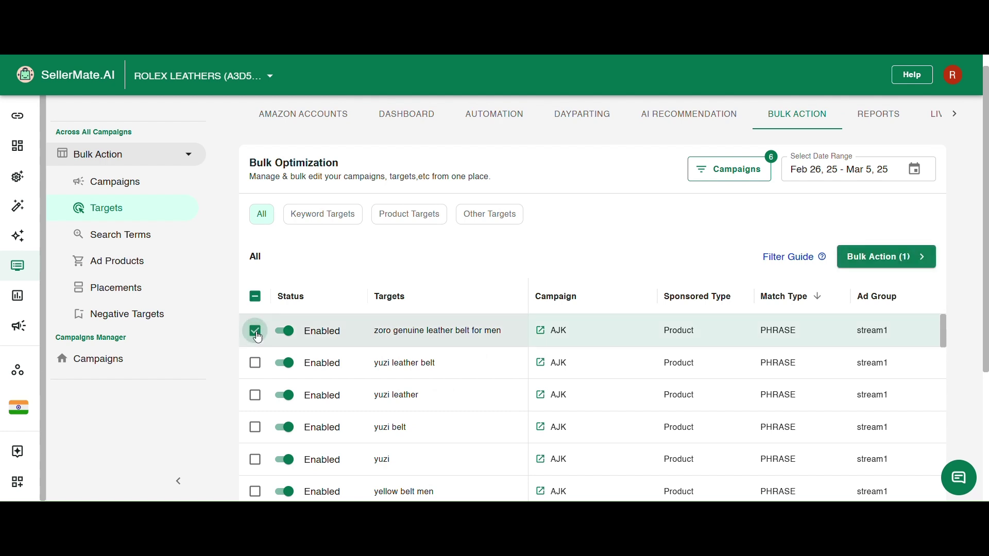
scroll(463, 360, "down", 1)
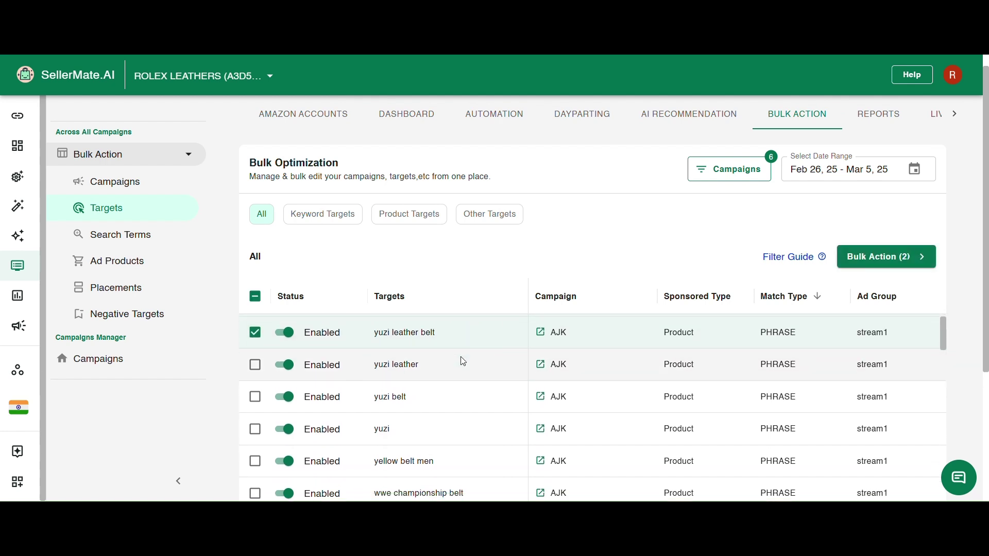
scroll(604, 356, "up", 1)
scroll(604, 356, "right", 1)
scroll(603, 353, "right", 5)
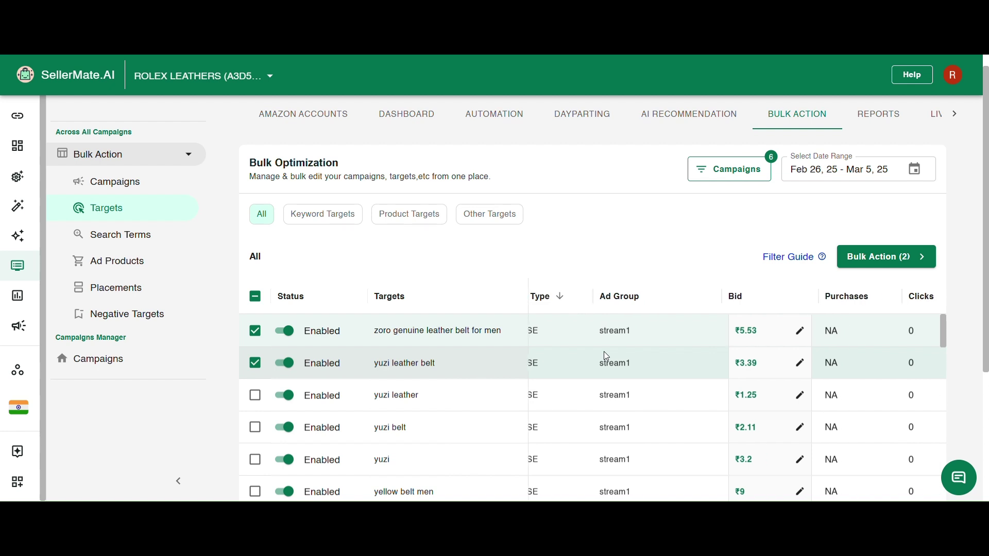
Change the 'zoro genuine leather belt for men' bid from ₹5.53 to ₹5.7
left_click(789, 333)
left_click_drag(612, 337, 608, 332)
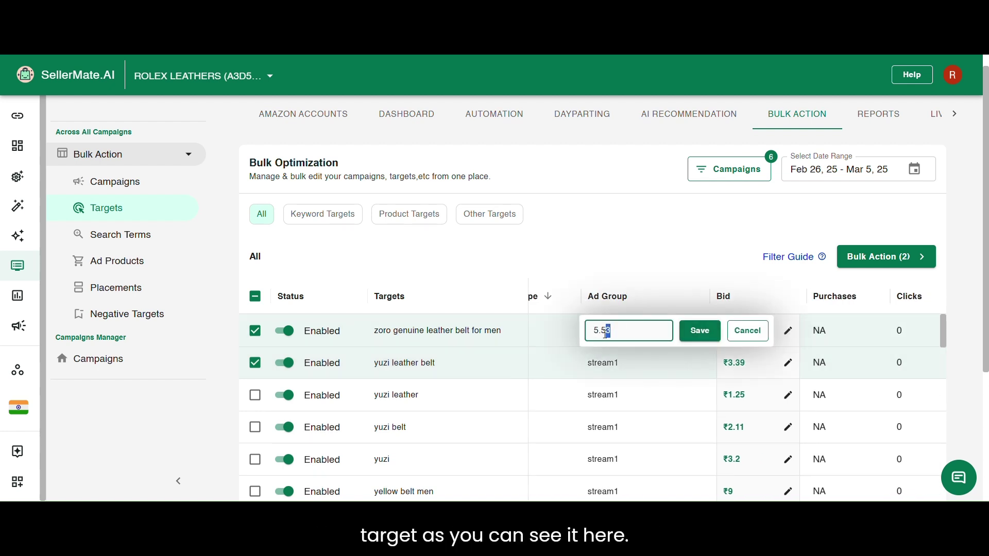
type("70")
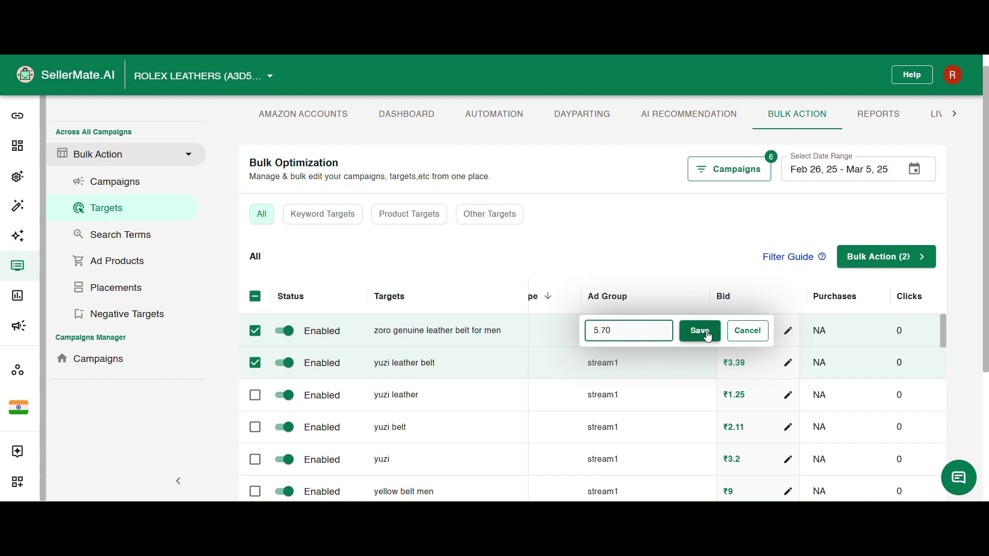
left_click(708, 333)
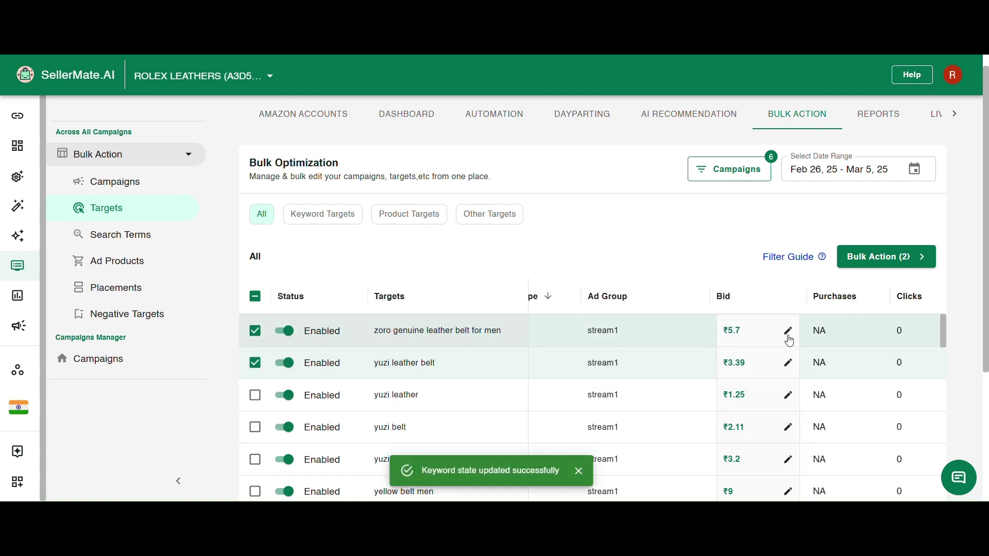
Try Pause Targets on the two ticked targets, then cancel the confirmation
left_click(884, 257)
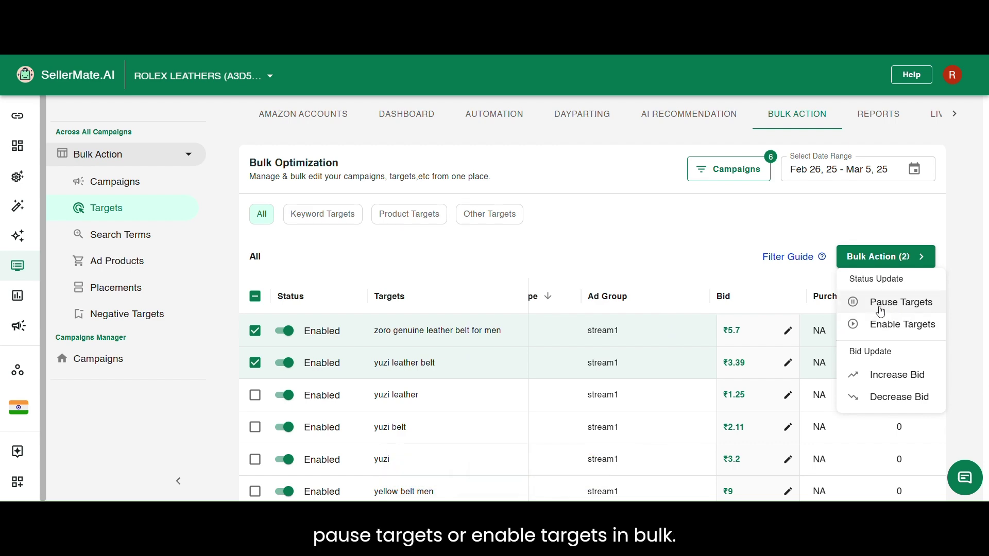
left_click(886, 308)
left_click(647, 222)
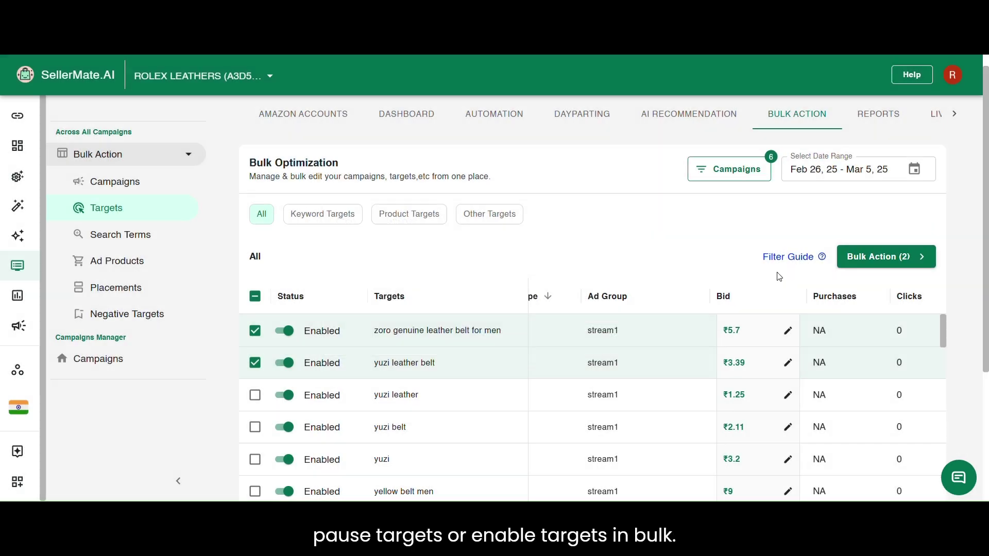
Open Increase Bid for the two ticked targets and compare the bid-change methods
left_click(888, 256)
left_click(881, 386)
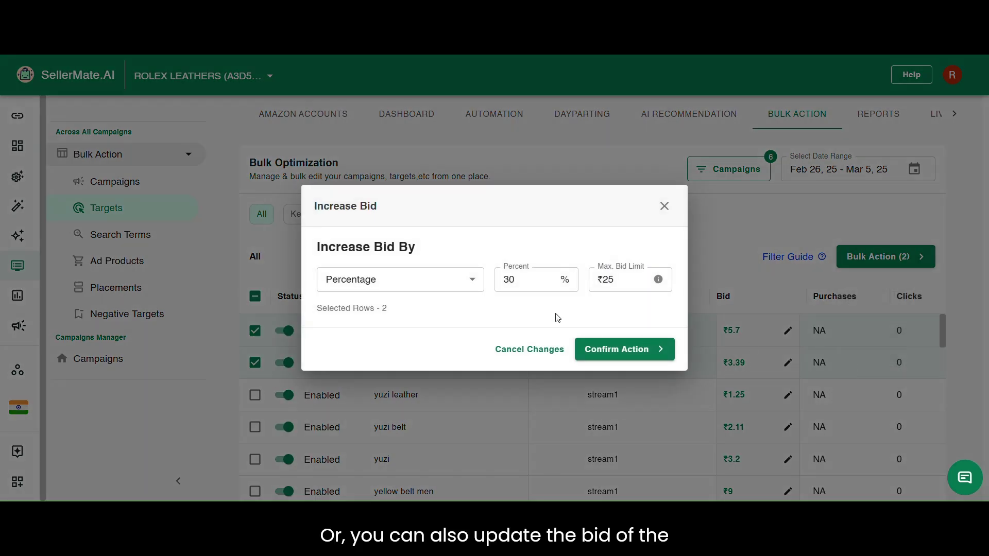
left_click(399, 279)
left_click(361, 331)
left_click(399, 279)
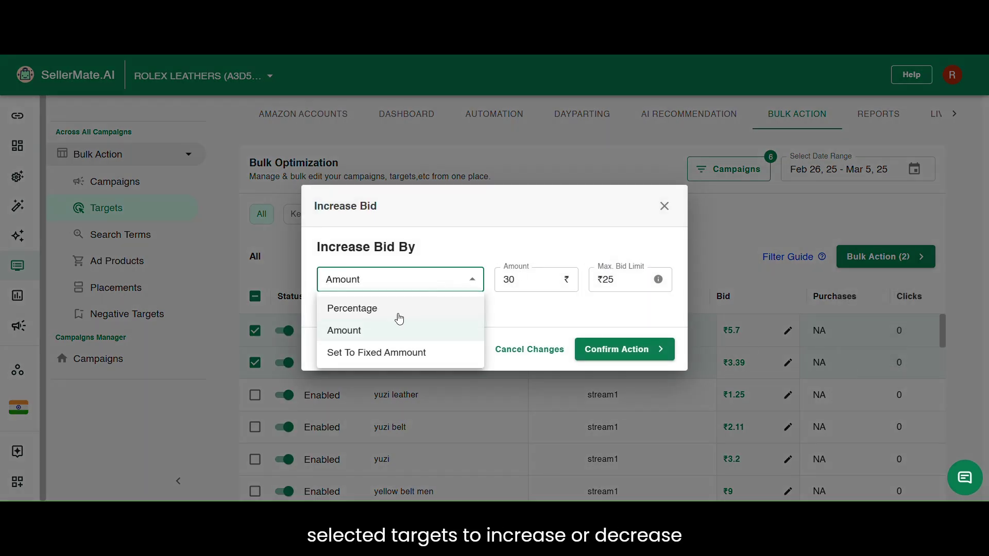
left_click(371, 350)
left_click(397, 280)
left_click(385, 328)
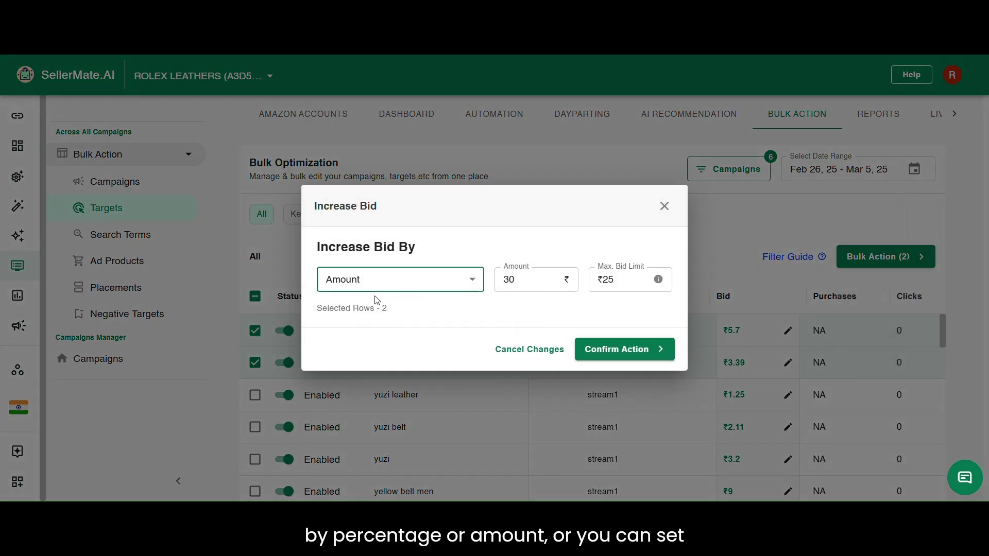
Set both targets' bids to a fixed ₹5 and close the status report
left_click(391, 280)
left_click(412, 350)
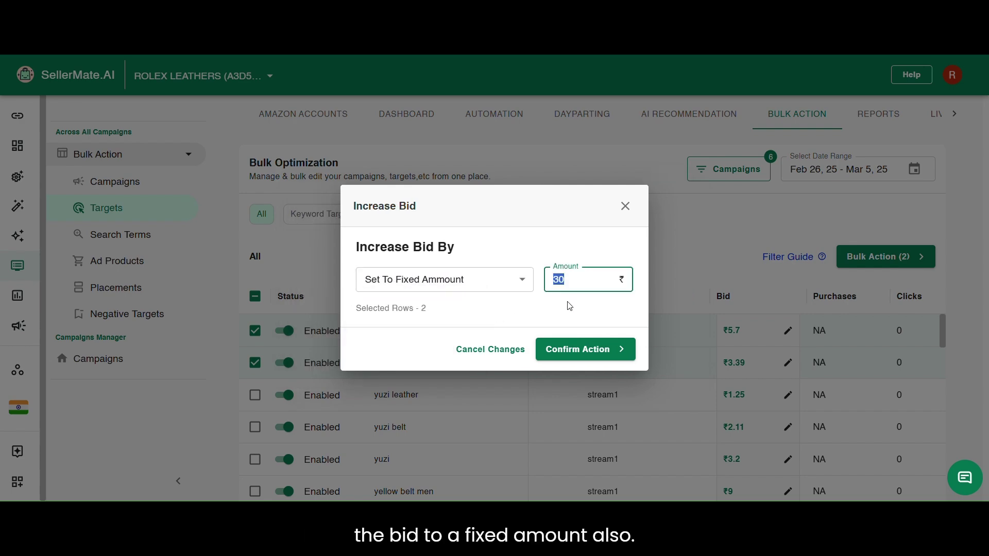
type("5")
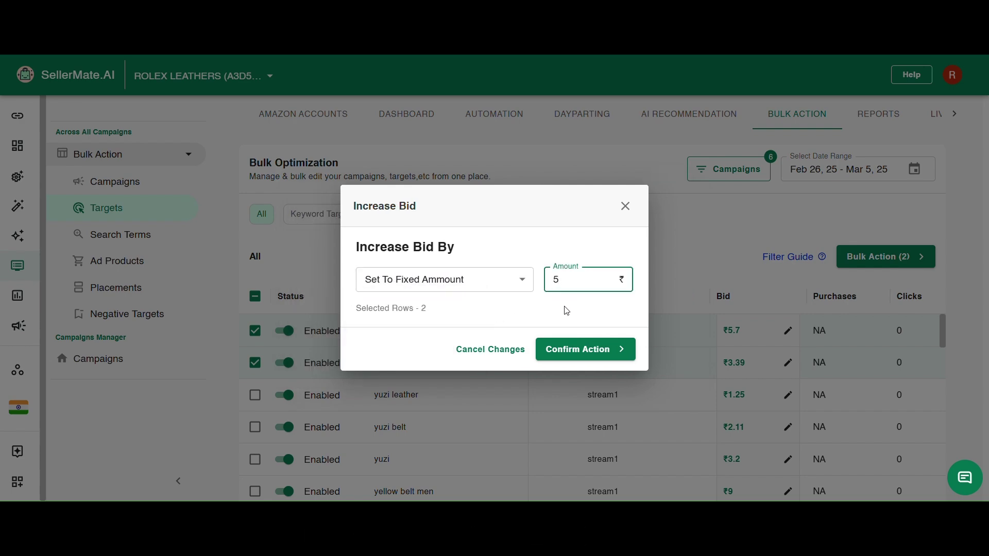
left_click(574, 352)
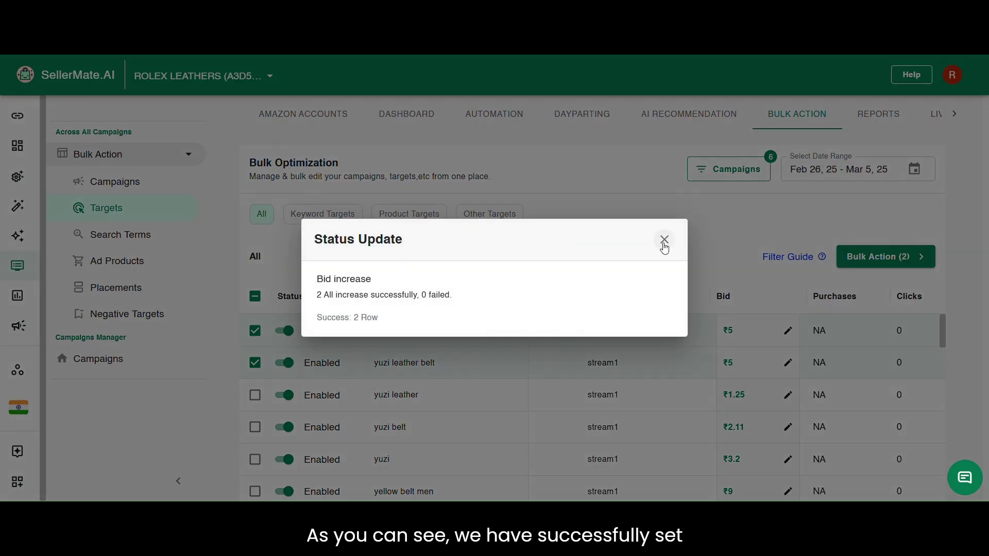
left_click(664, 240)
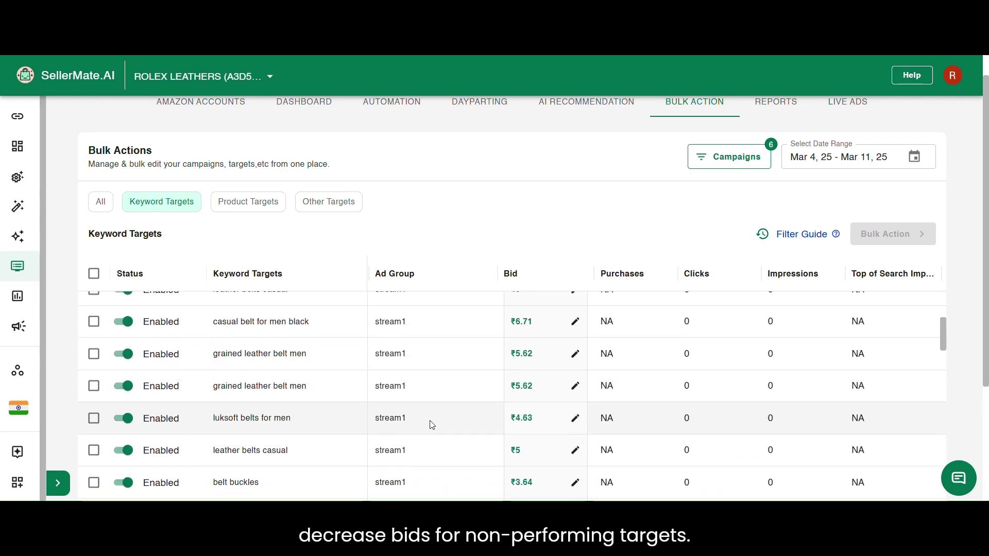
Add an ACOS greater than 100 filter to the Keyword Targets list
scroll(432, 425, "up", 5)
scroll(620, 347, "right", 10)
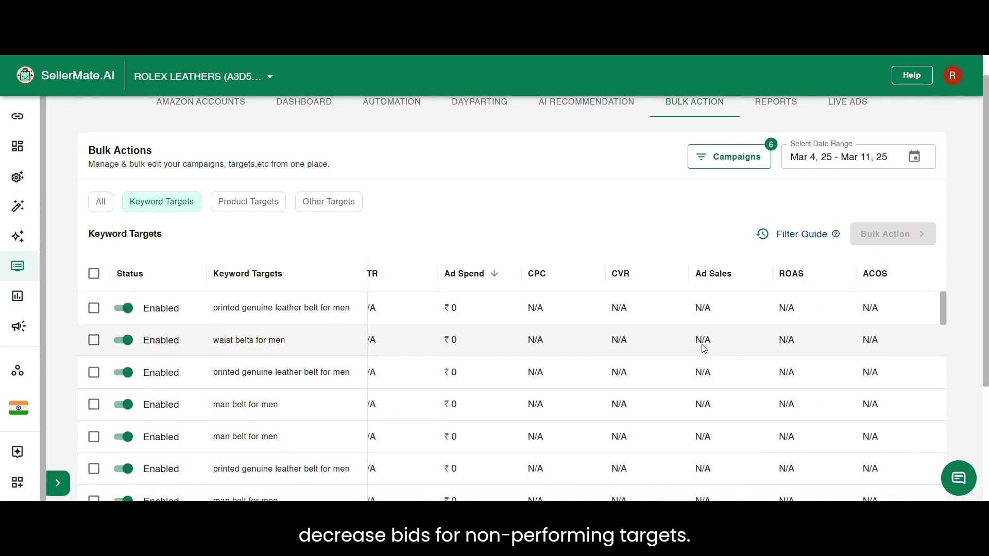
left_click(928, 274)
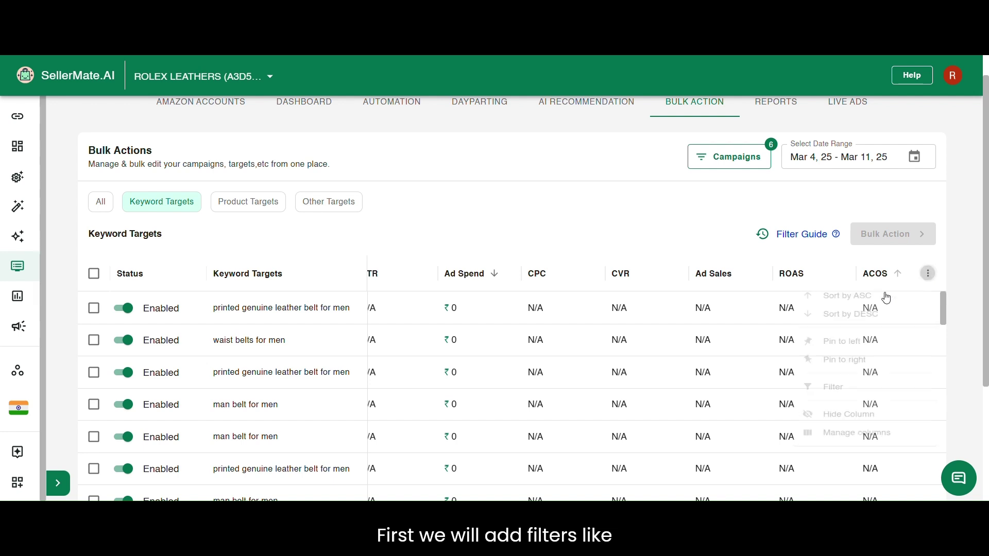
left_click(812, 410)
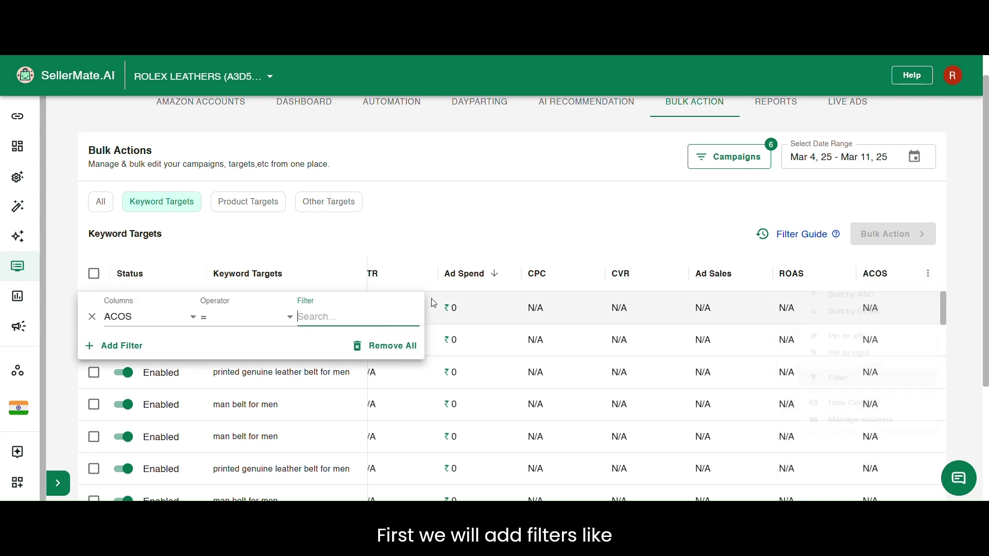
left_click(247, 317)
left_click(225, 387)
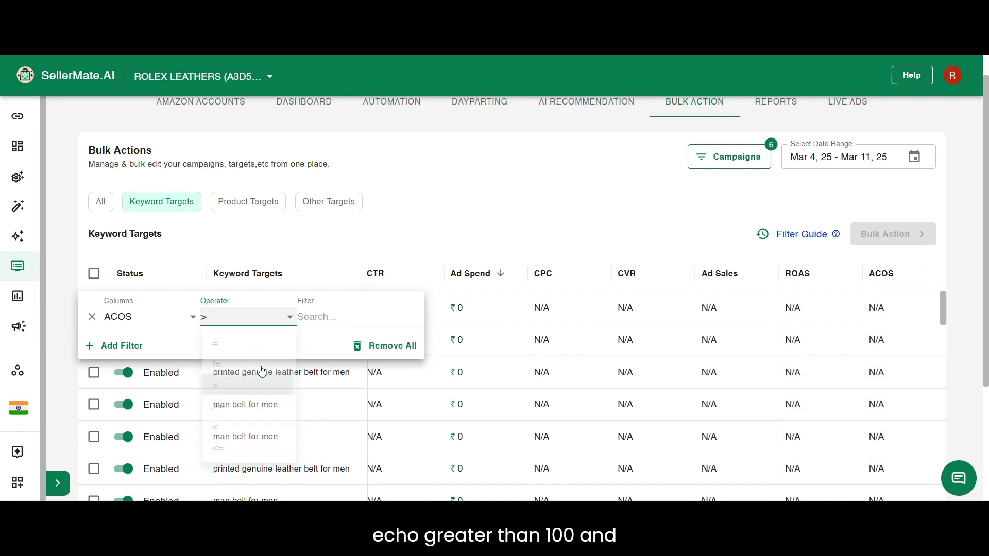
left_click(320, 317)
type("100")
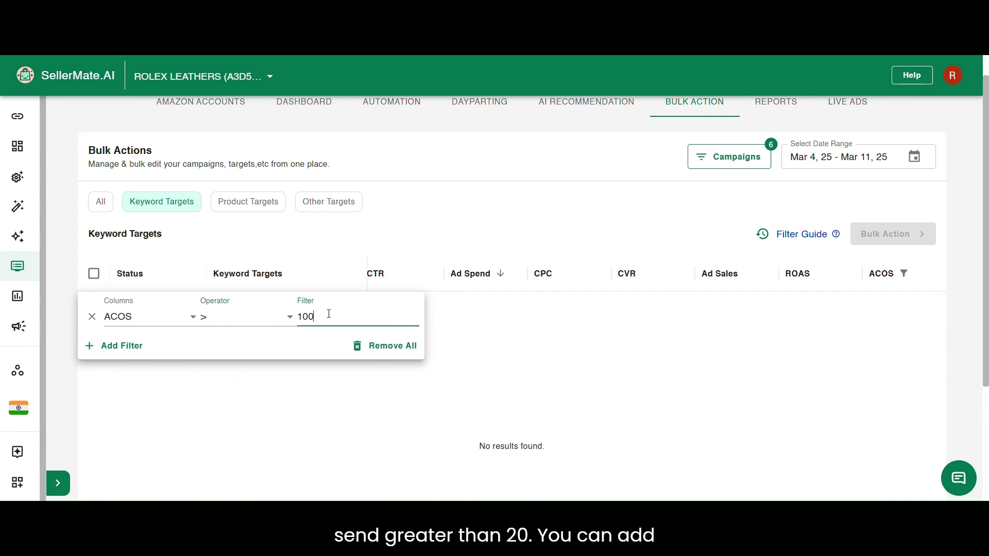
Add a second condition, Ad Spend greater than 20, then reopen the filter panel
left_click(122, 346)
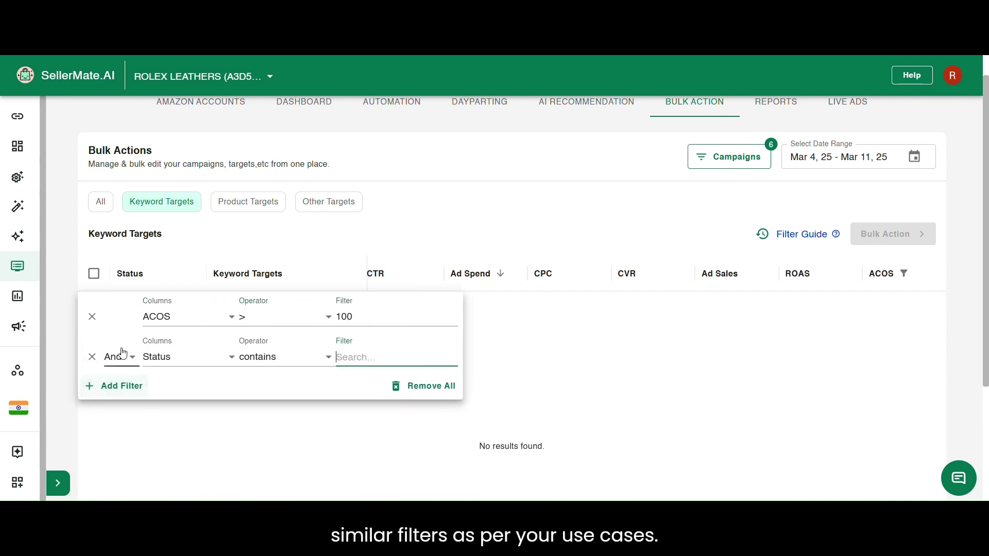
left_click(150, 357)
left_click(160, 283)
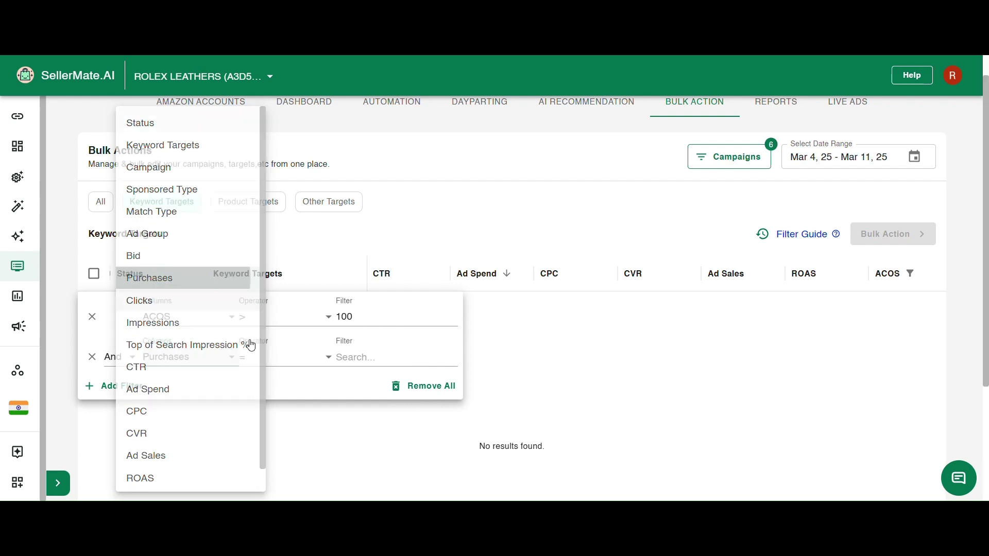
left_click(200, 360)
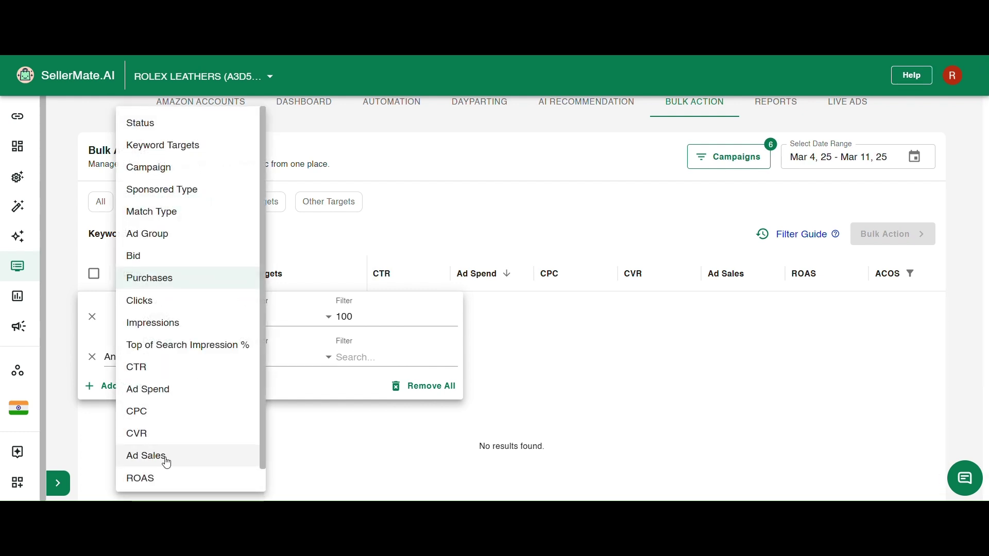
left_click(170, 393)
left_click(287, 368)
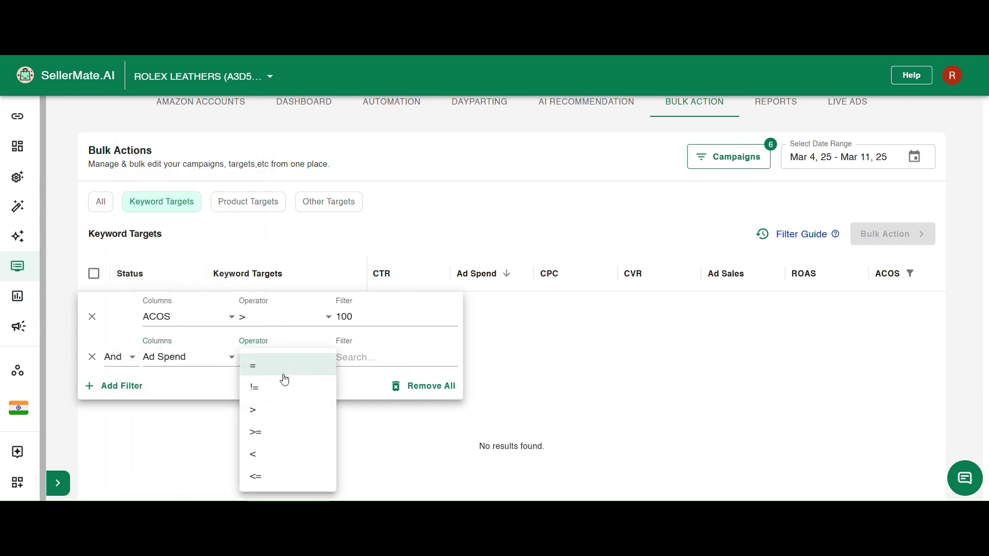
left_click(269, 412)
left_click(365, 359)
type("20")
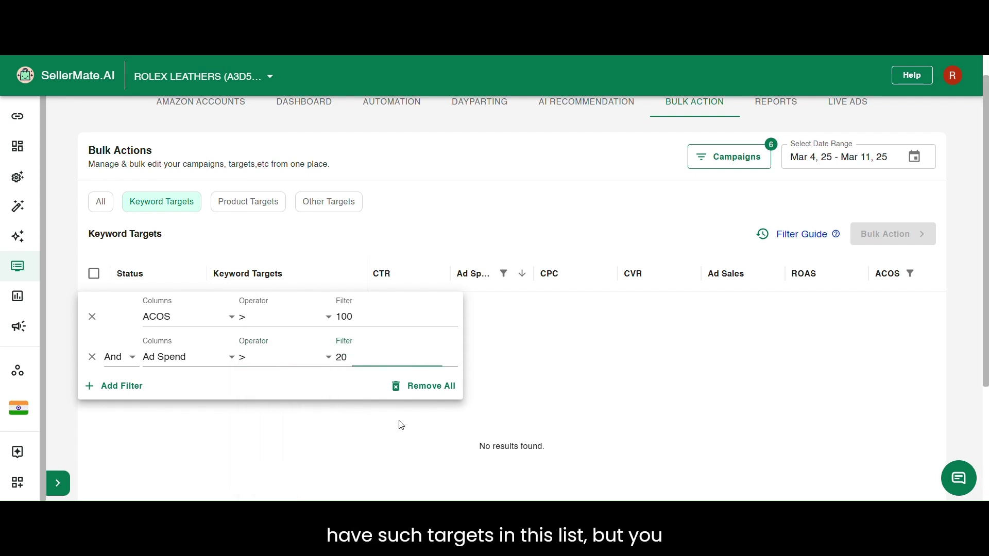
left_click(400, 424)
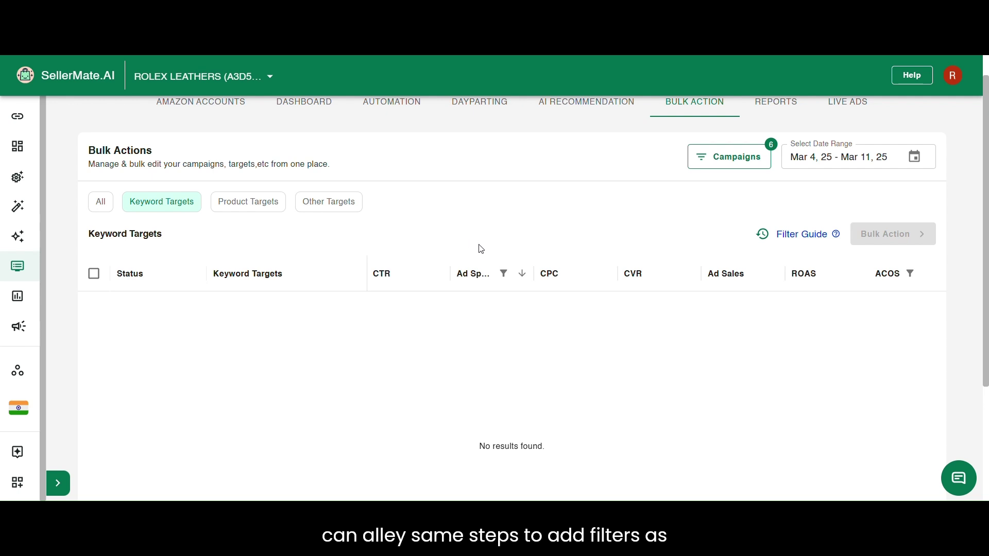
left_click(486, 273)
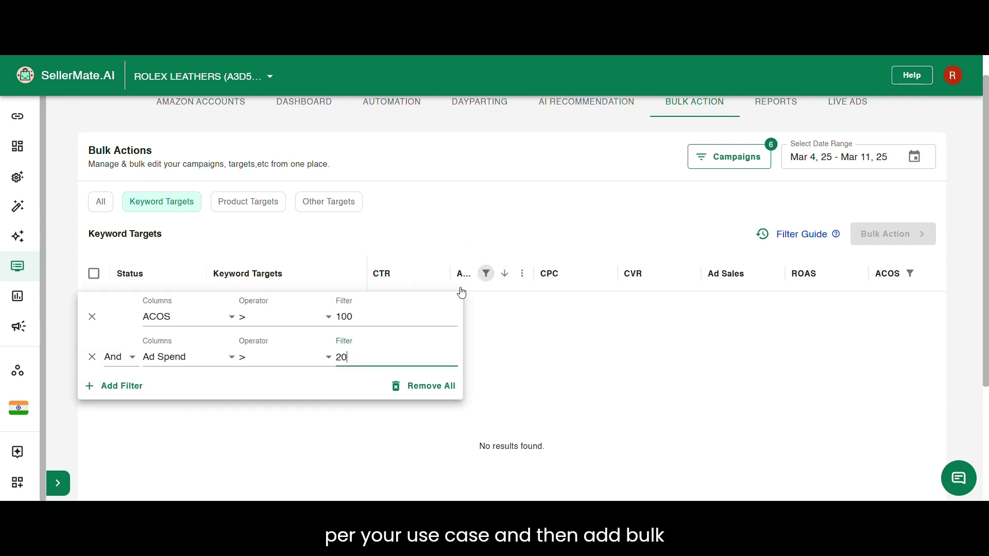
Remove both filters and tick the first six keyword targets
left_click(434, 393)
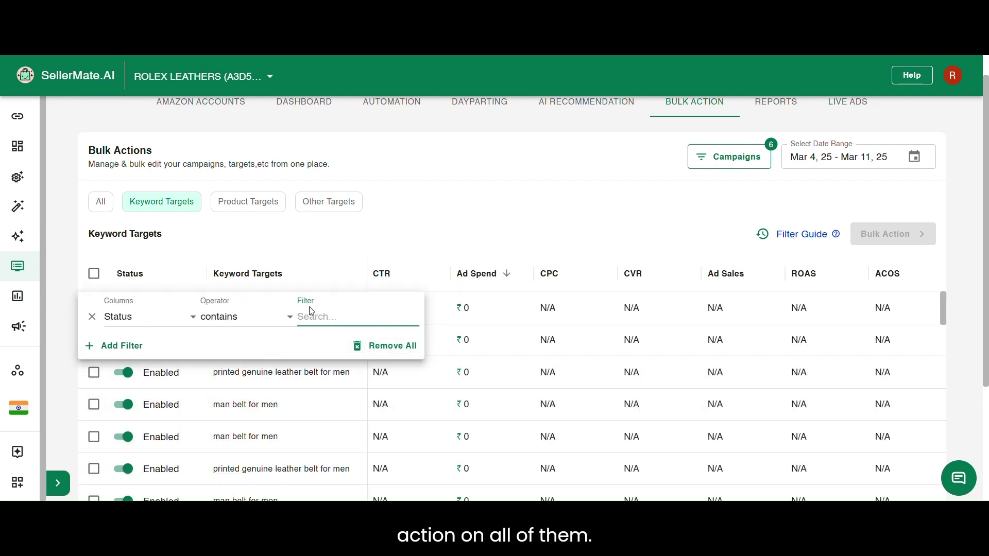
left_click(347, 240)
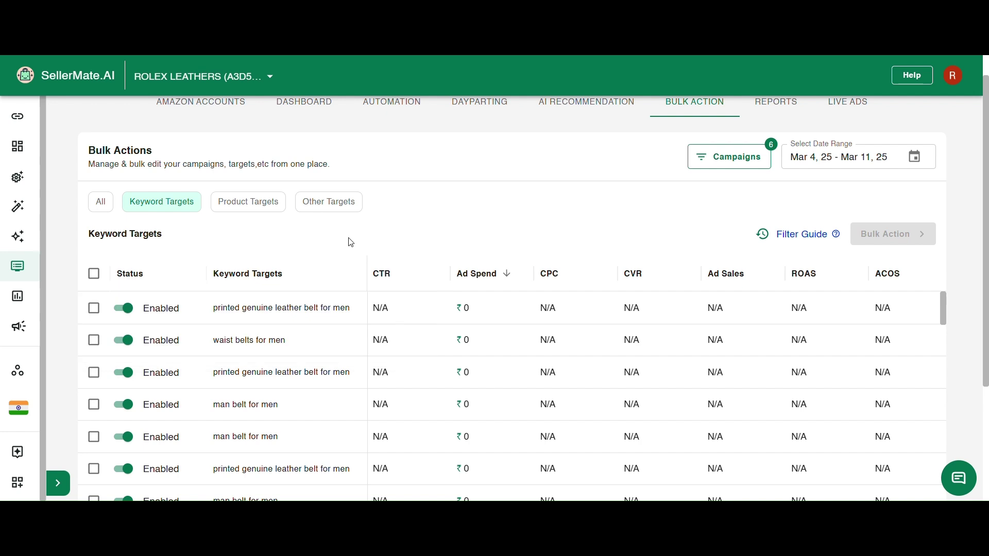
left_click(93, 312)
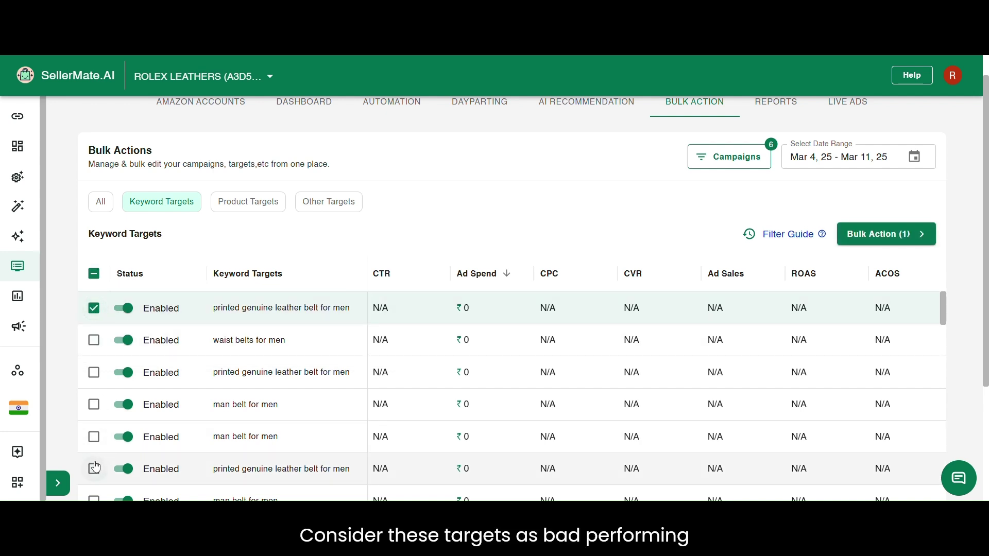
left_click(95, 466, "shift")
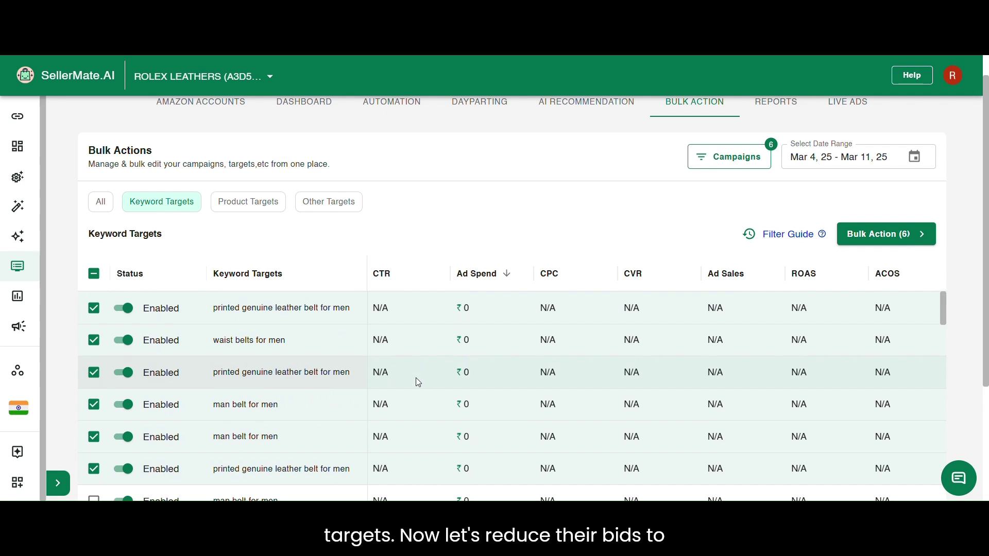
Open the Bulk Action (6) dropdown for the six selected targets
scroll(419, 383, "down", 3)
scroll(471, 380, "up", 3)
scroll(488, 376, "left", 10)
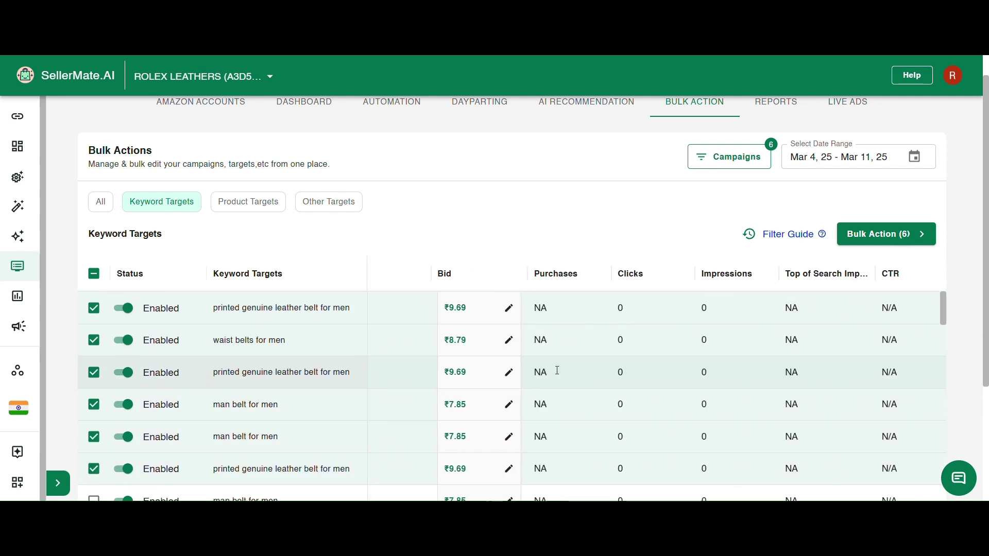
scroll(556, 370, "left", 3)
left_click(883, 233)
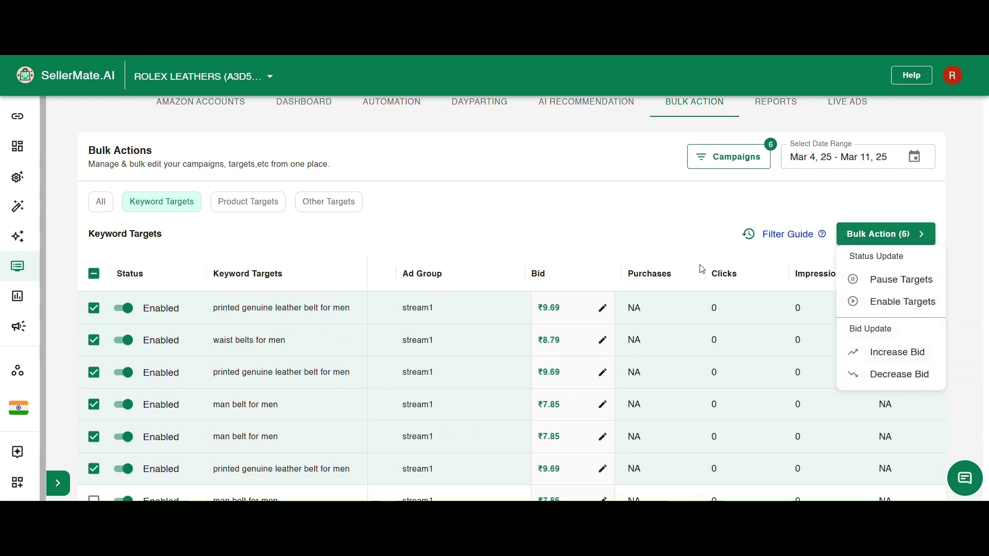
Use Decrease Bid with Set To Fixed Amount 1 on the six targets, then close the summary
left_click(875, 377)
left_click(384, 275)
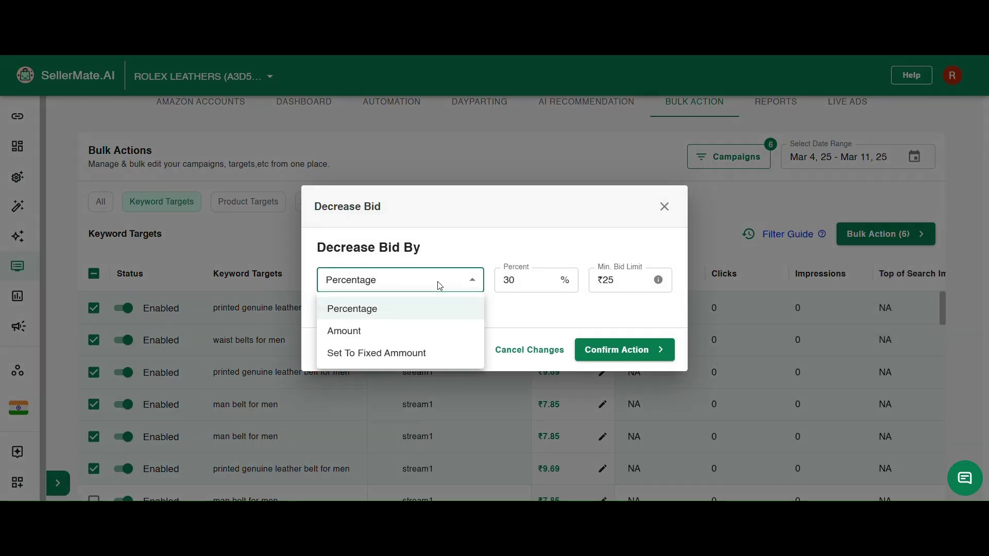
left_click(394, 356)
key("Tab")
type("1")
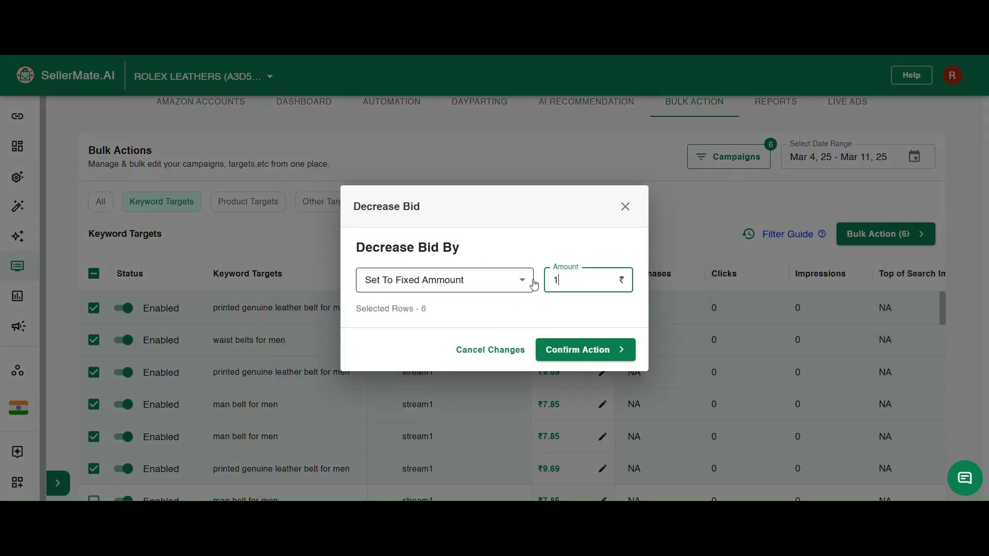
left_click(572, 349)
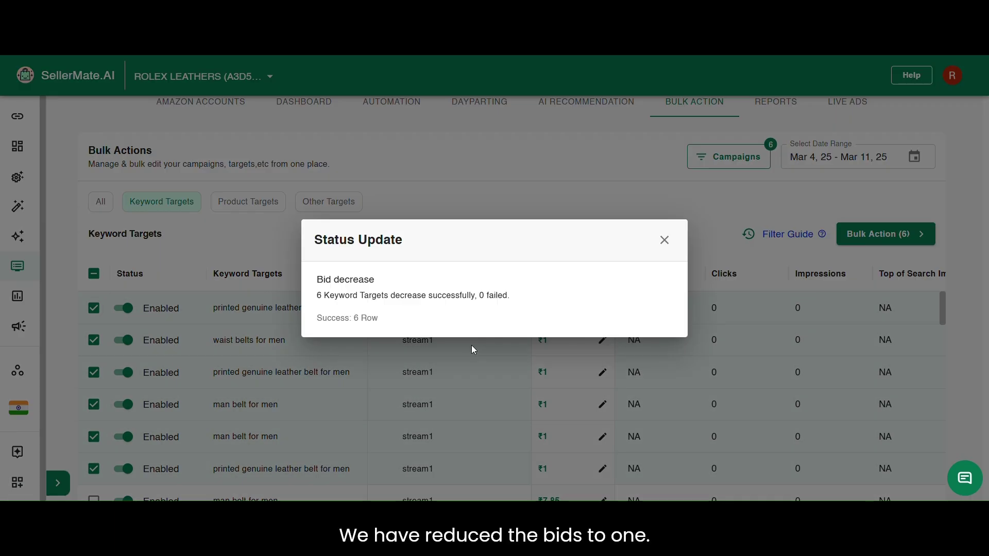
left_click(665, 240)
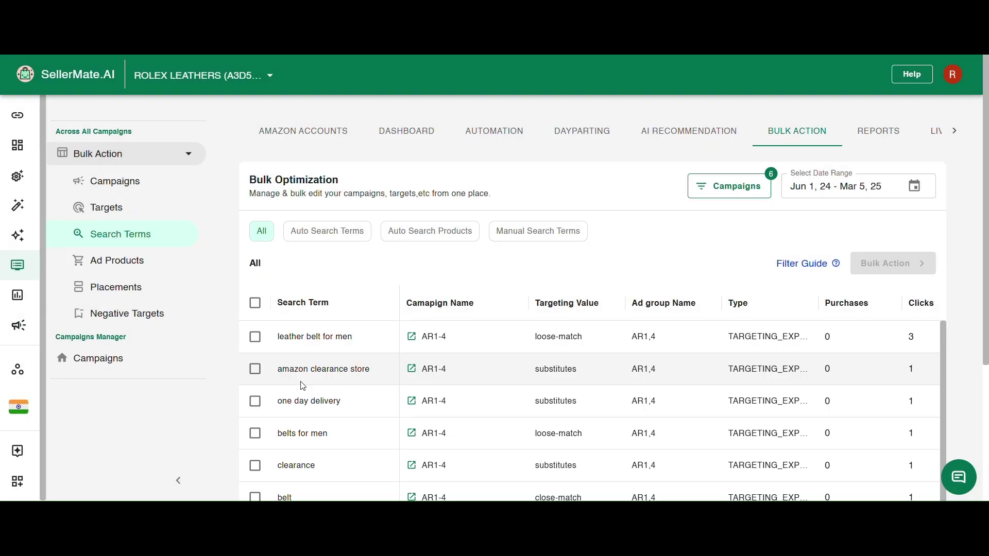
scroll(314, 386, "down", 5)
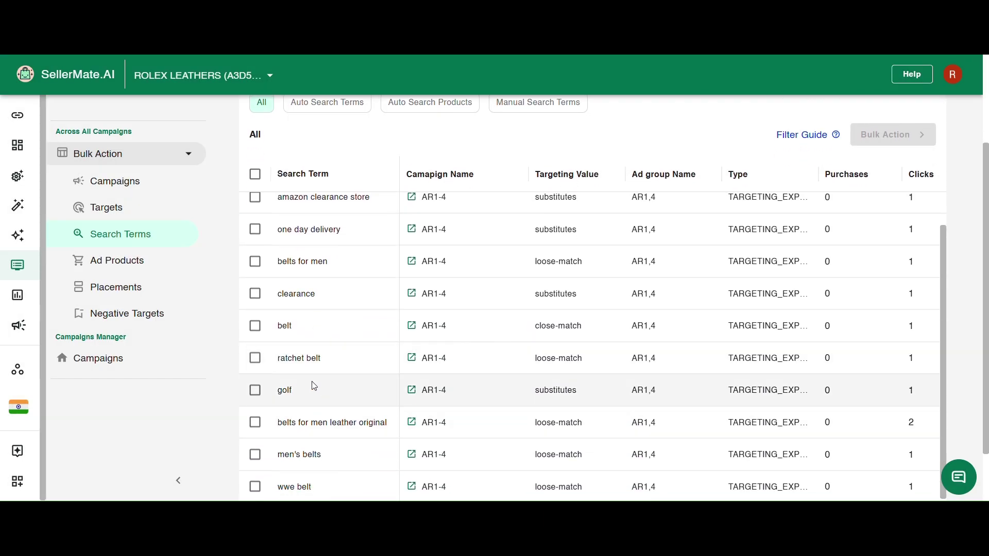
scroll(314, 386, "up", 5)
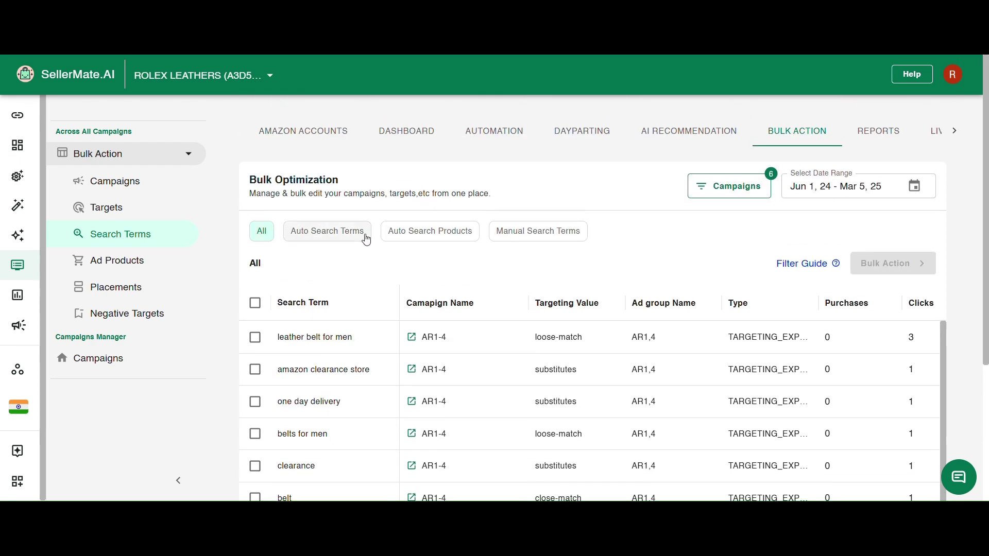
left_click(330, 233)
left_click(427, 232)
left_click(536, 232)
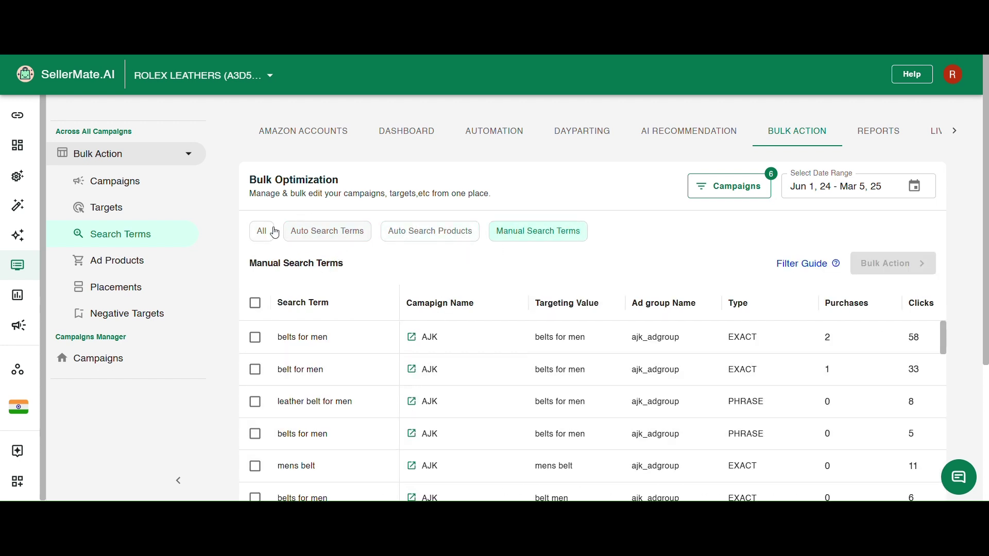
left_click(254, 240)
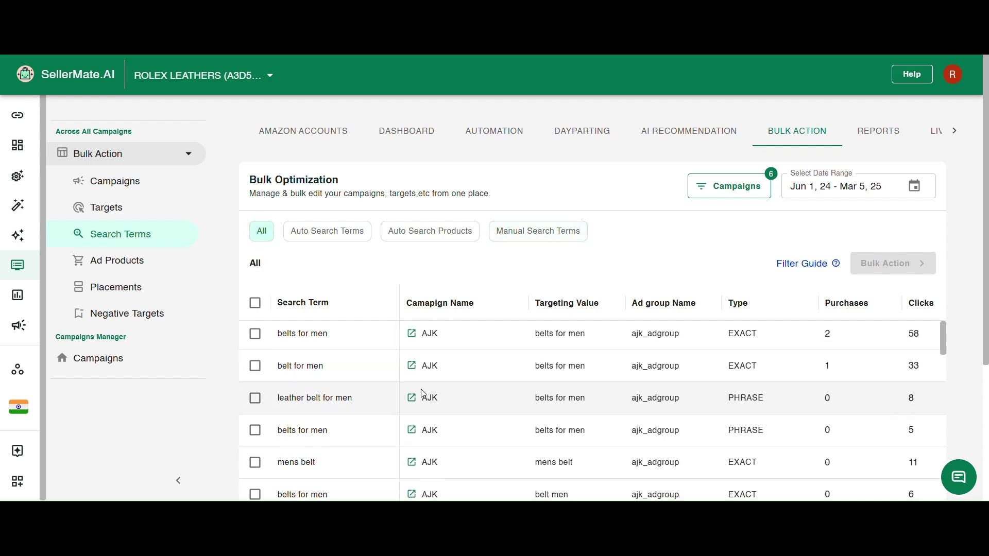
scroll(587, 263, "down", 4)
scroll(587, 263, "up", 4)
left_click(872, 303)
type("2")
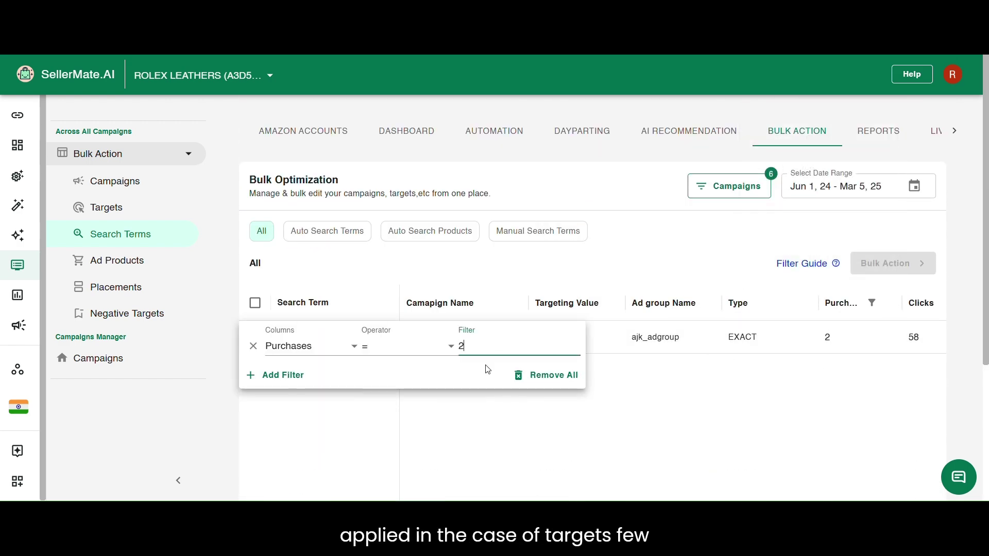
left_click(377, 349)
left_click(375, 365)
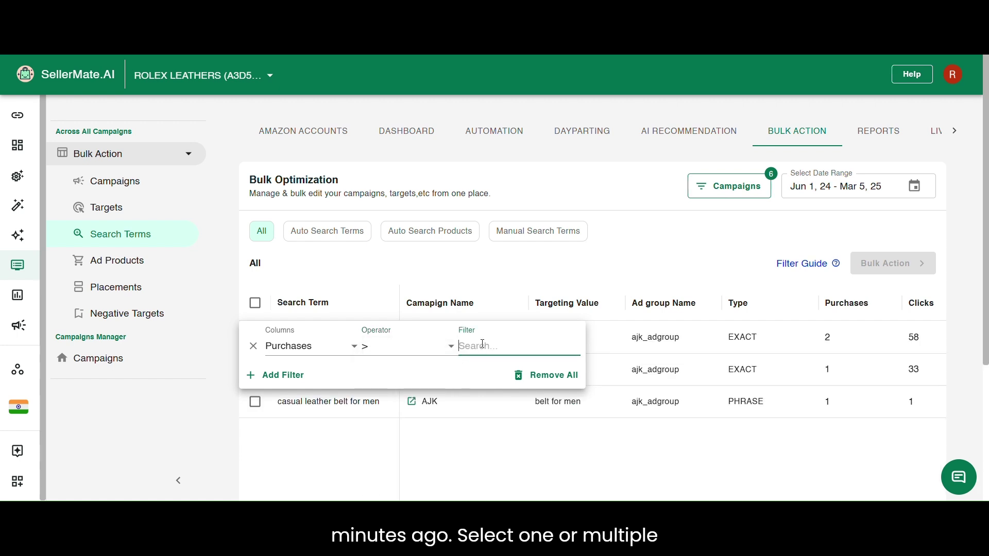
left_click(619, 402)
left_click(872, 303)
left_click(546, 375)
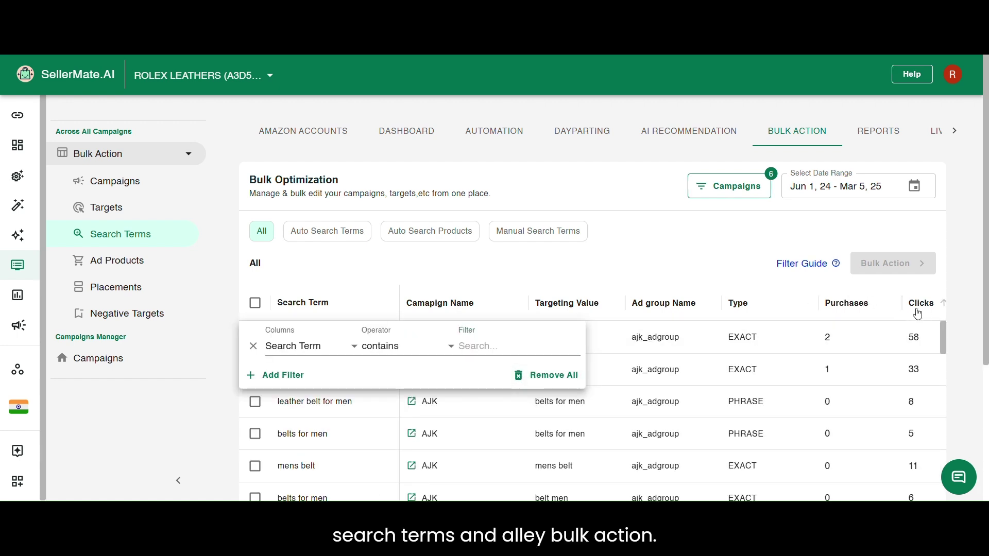
scroll(849, 315, "right", 2)
left_click(894, 315)
left_click(914, 303)
scroll(307, 379, "down", 3)
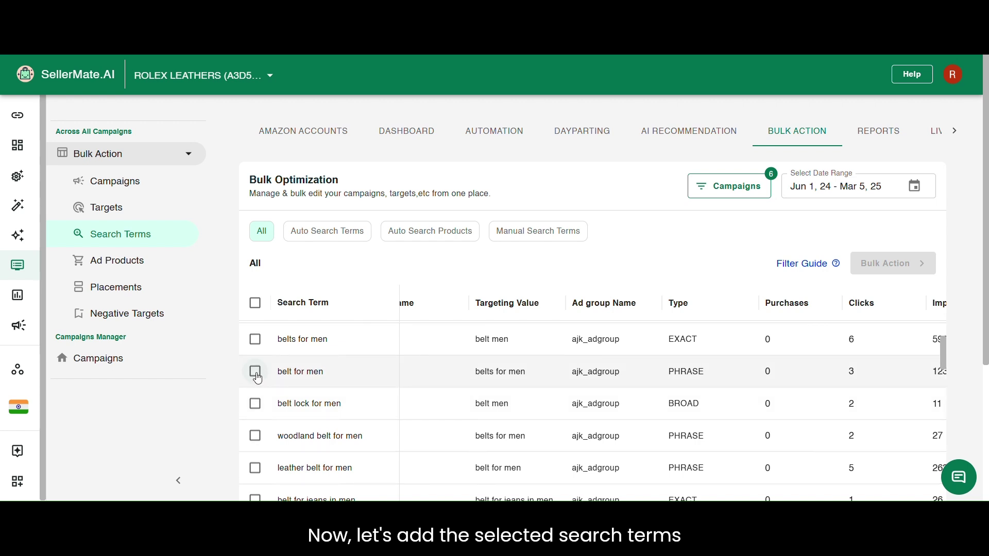
Tick 'belt for men' and 'belt lock for men' and choose Add To Current Campaign
left_click(256, 372)
left_click(256, 405)
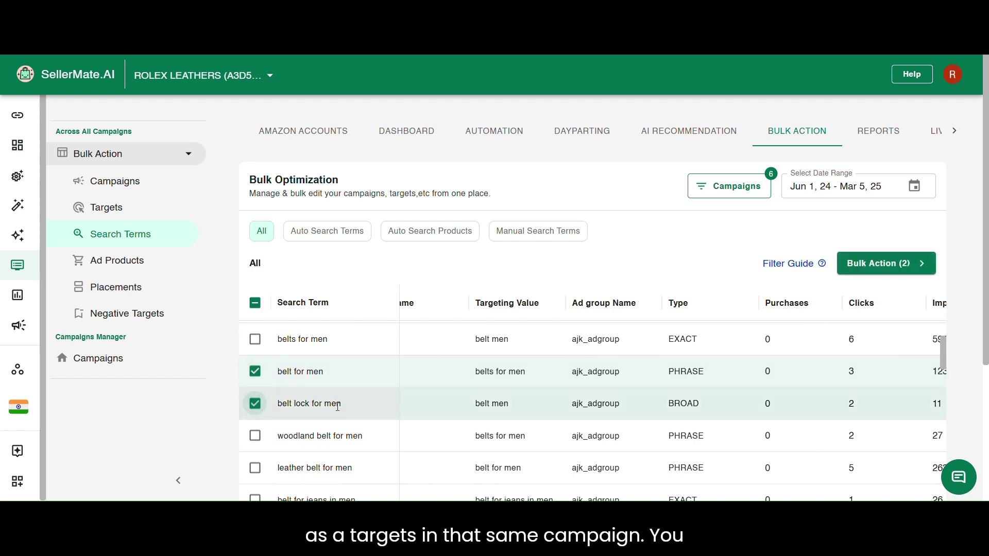
left_click(863, 268)
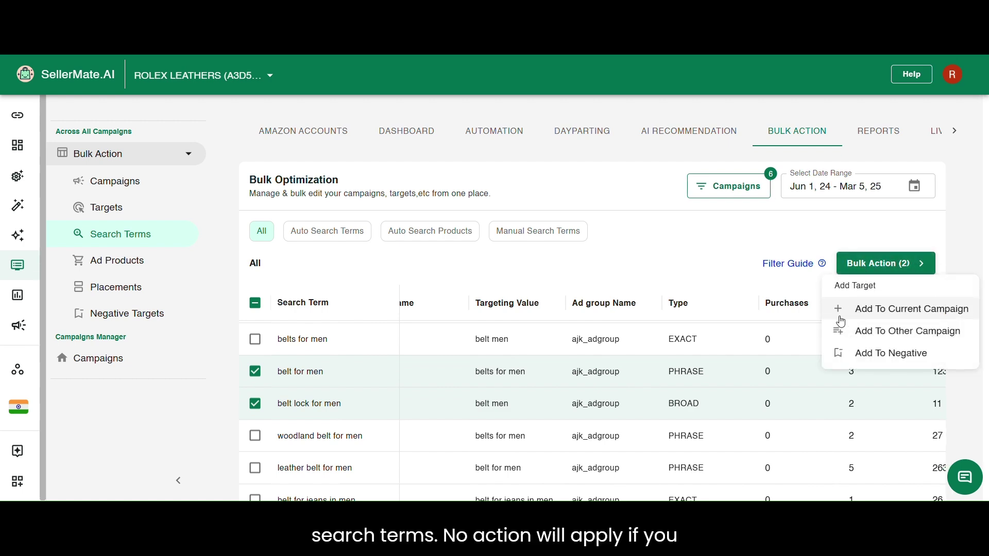
left_click(938, 318)
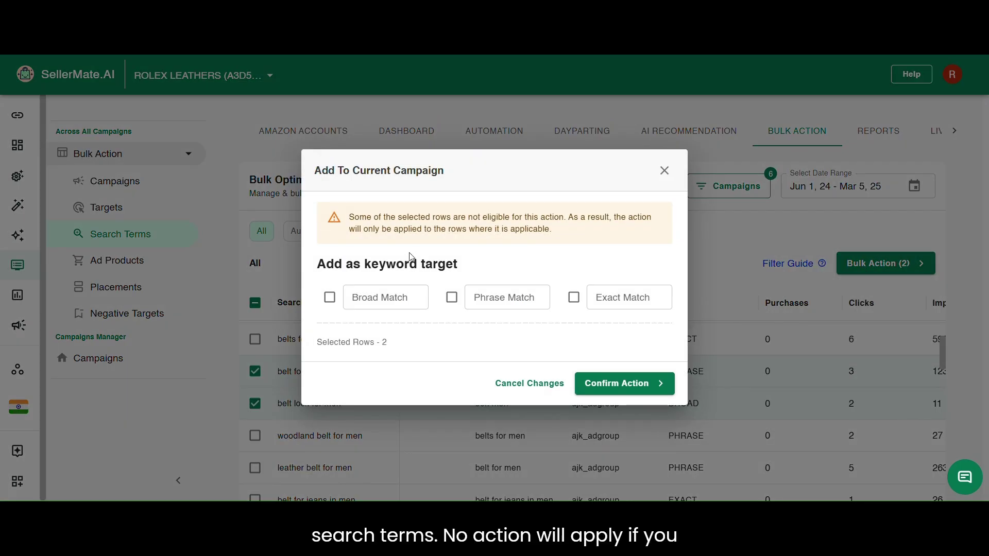
Submit them as Broad and Exact match targets, review the four failures, and close the report
left_click(349, 304)
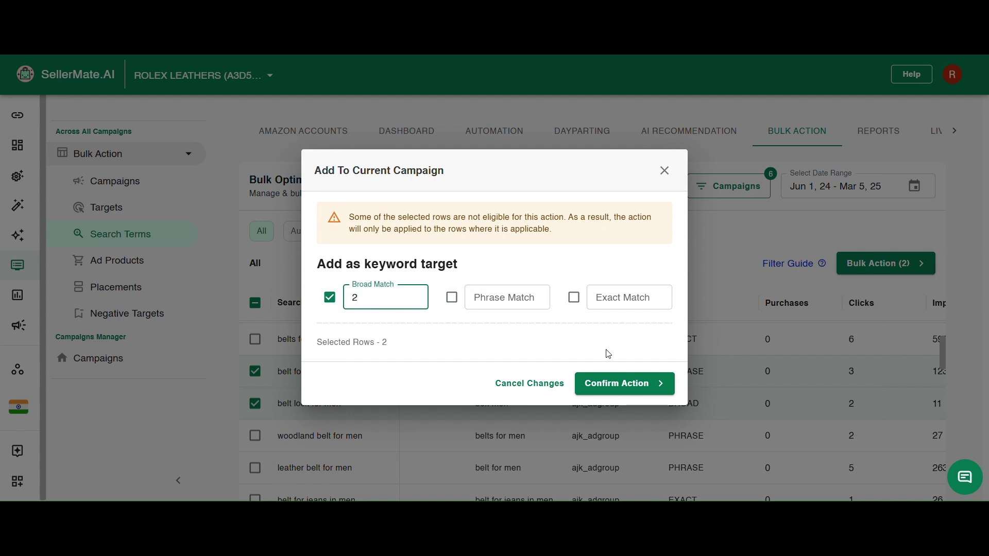
left_click(618, 300)
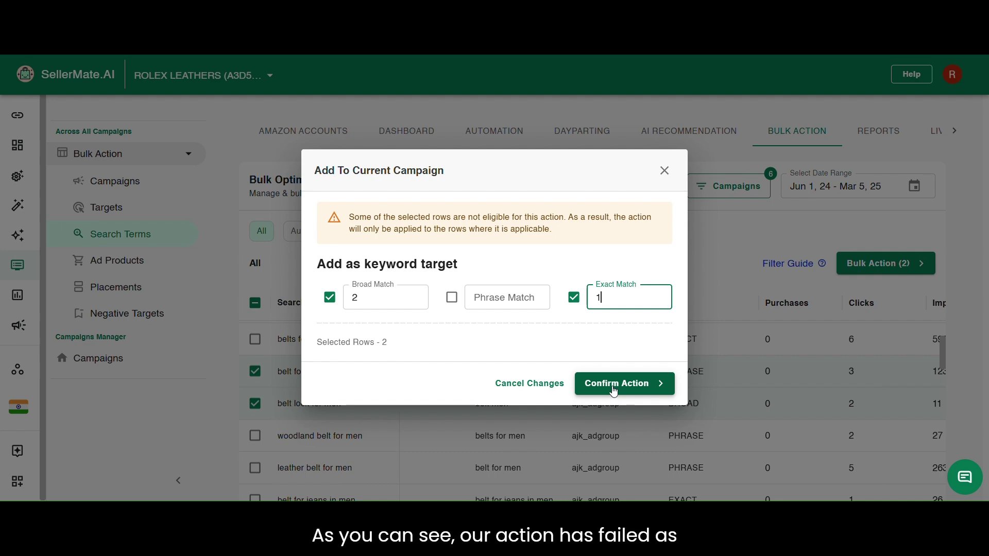
left_click(597, 386)
left_click(362, 324)
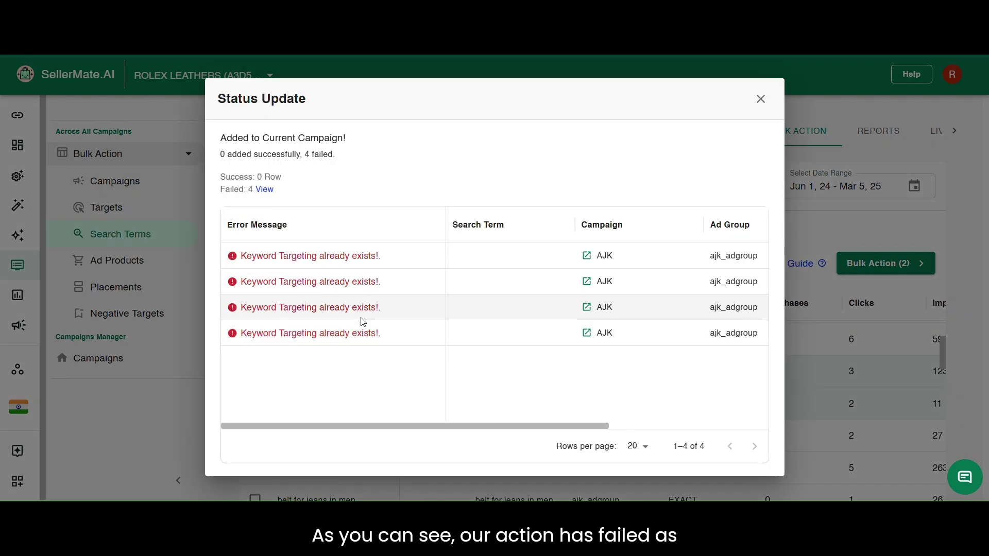
left_click(766, 101)
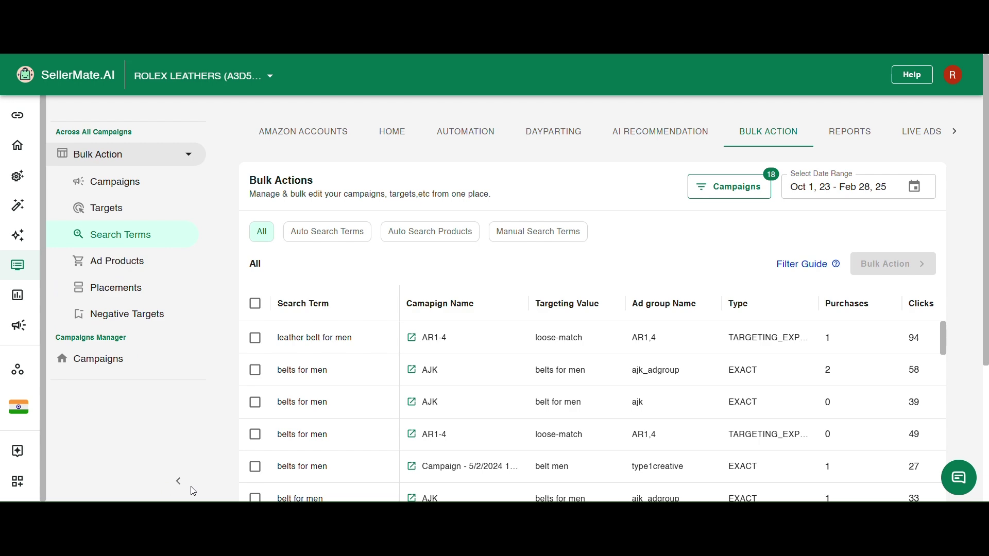
Collapse the section list and switch to the Auto Search Terms tab
left_click(178, 481)
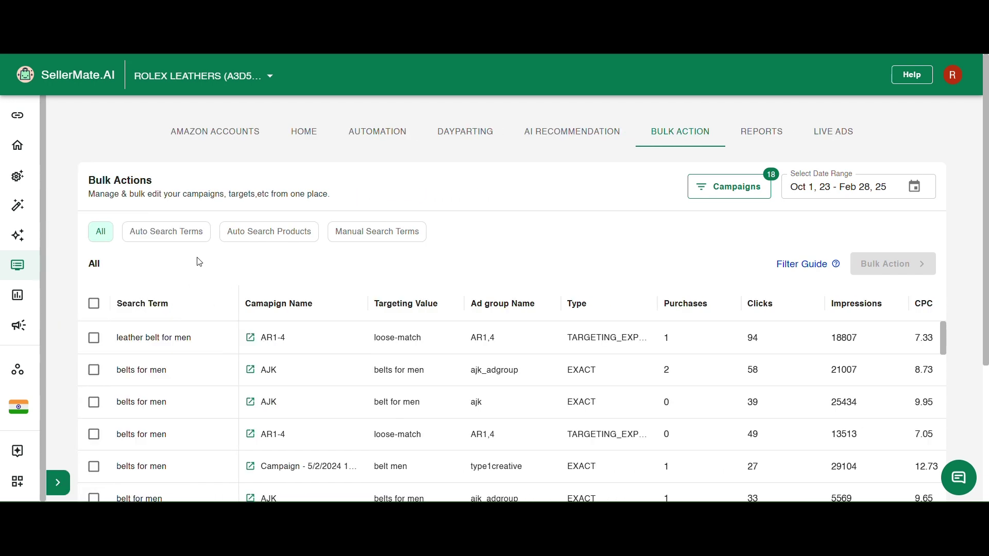
left_click(172, 237)
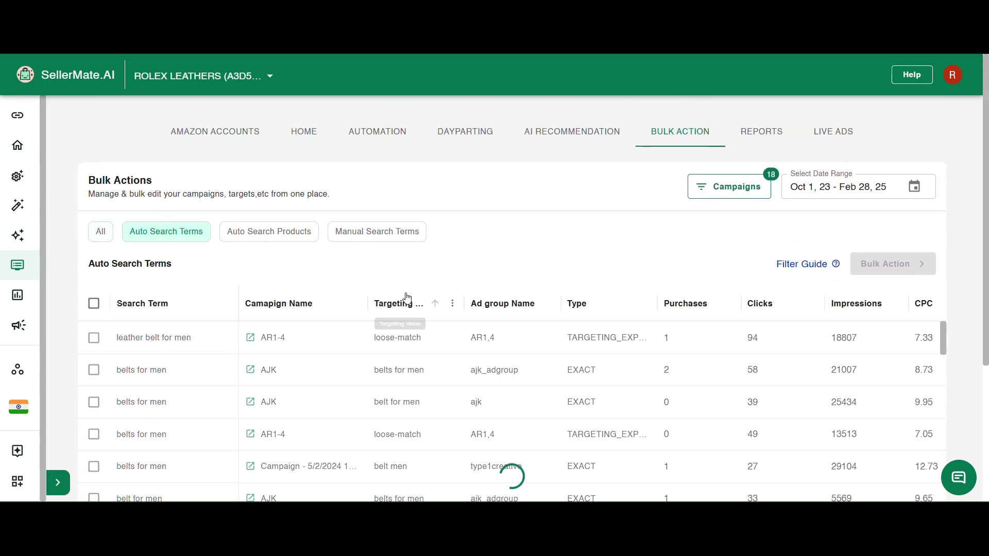
scroll(312, 243, "down", 3)
scroll(508, 288, "up", 3)
scroll(509, 288, "down", 1)
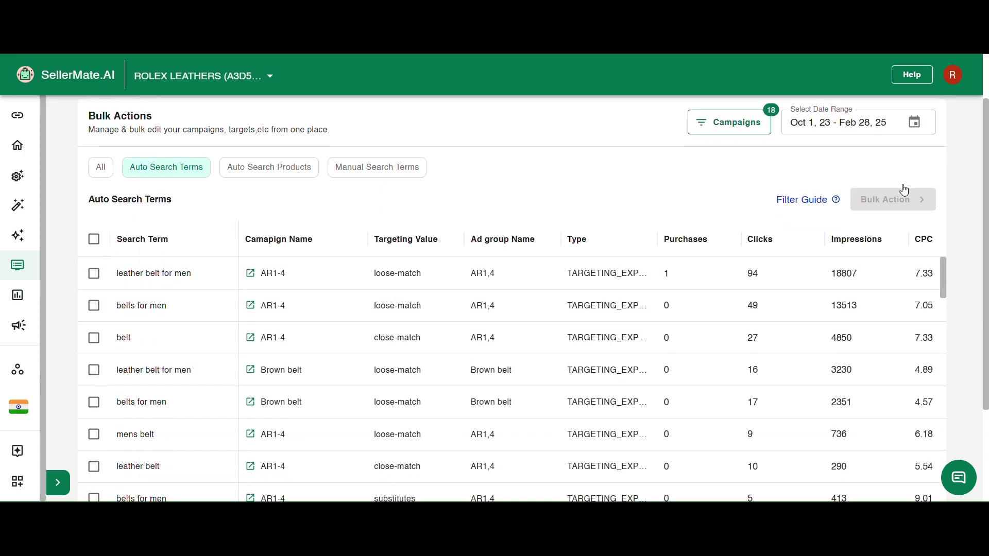
scroll(858, 256, "right", 10)
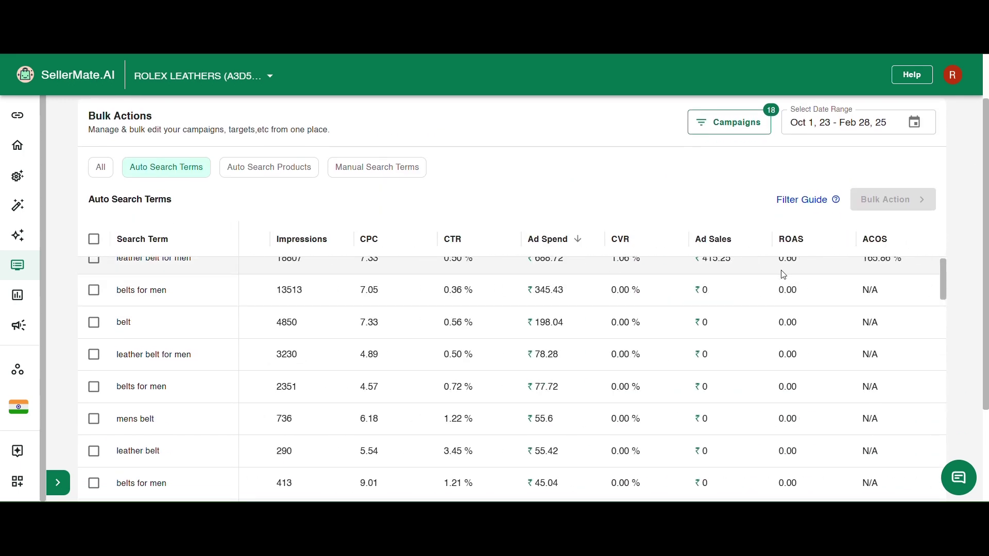
Filter the list to ACOS less than 25, leaving only men's belts
left_click(926, 242)
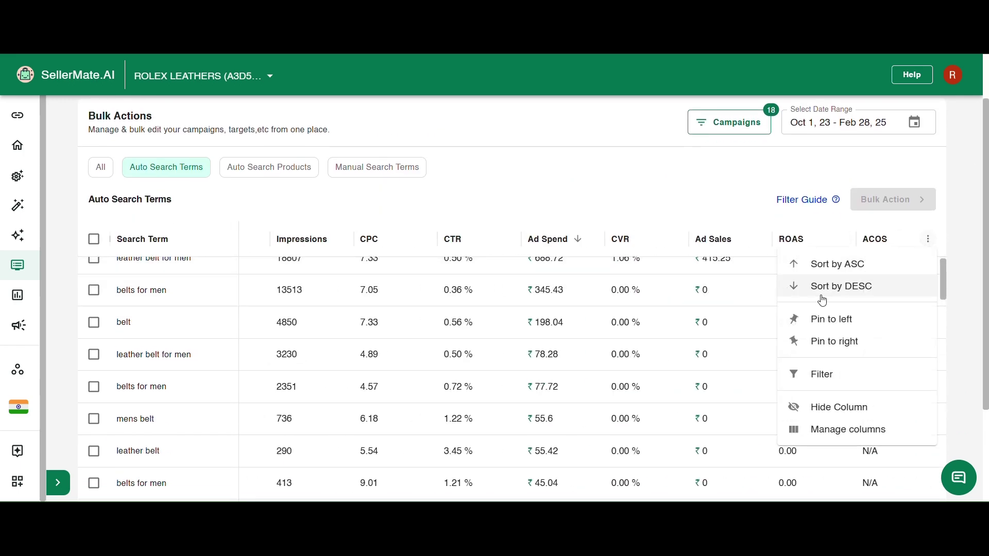
left_click(837, 375)
left_click(229, 290)
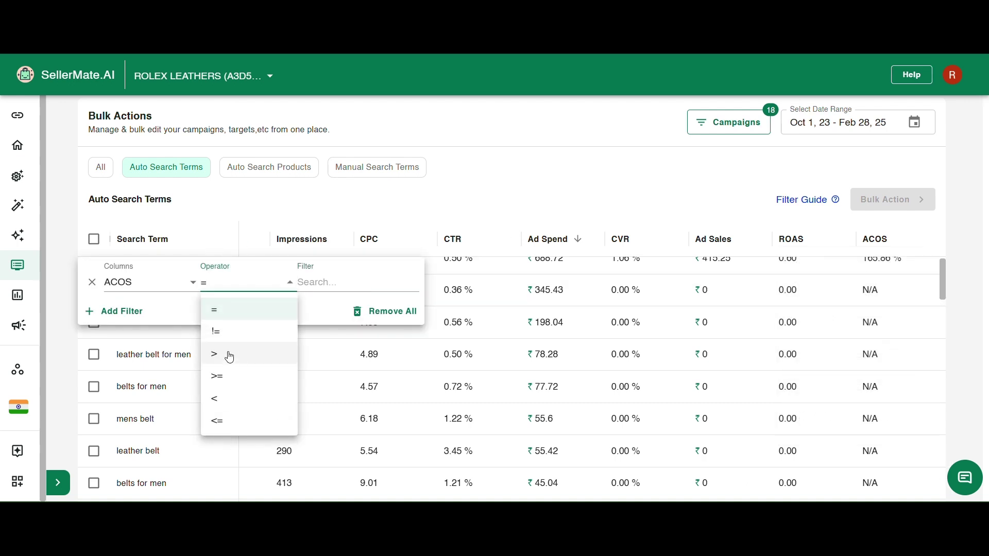
left_click(225, 400)
left_click(320, 280)
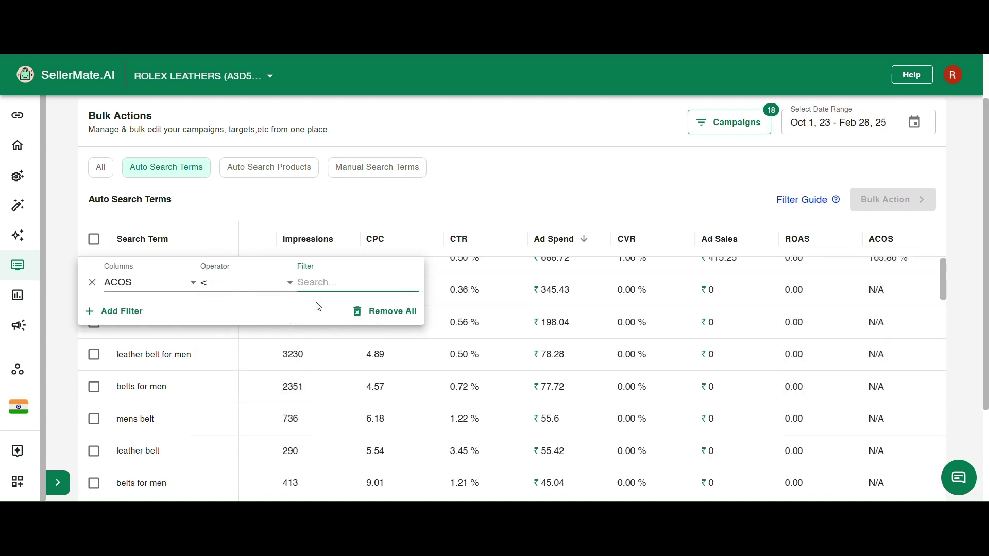
type("25")
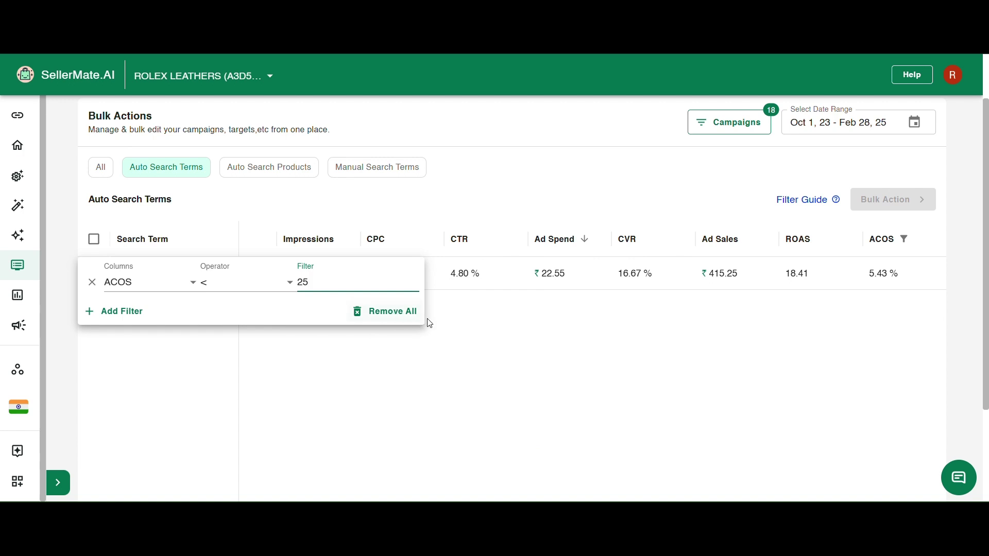
left_click(466, 317)
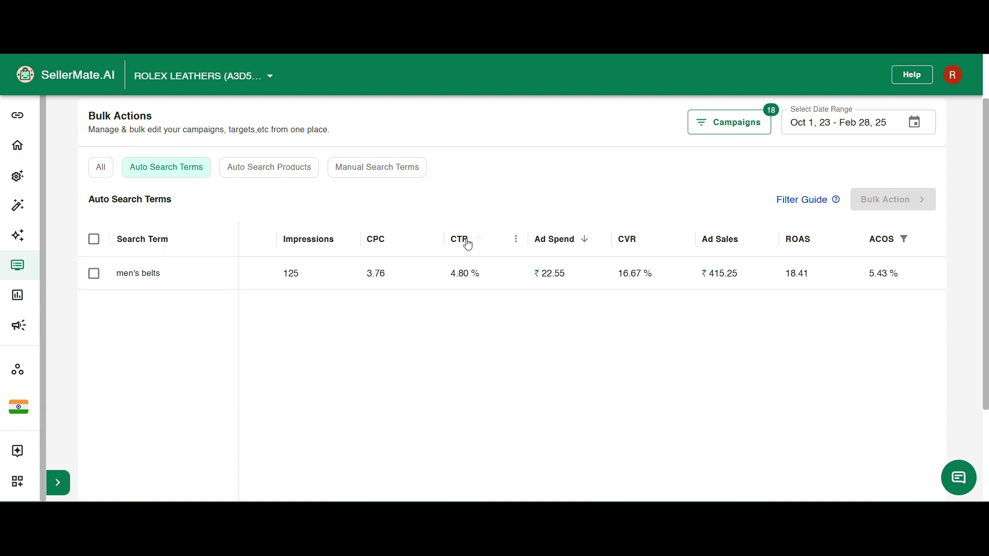
scroll(173, 259, "up", 2)
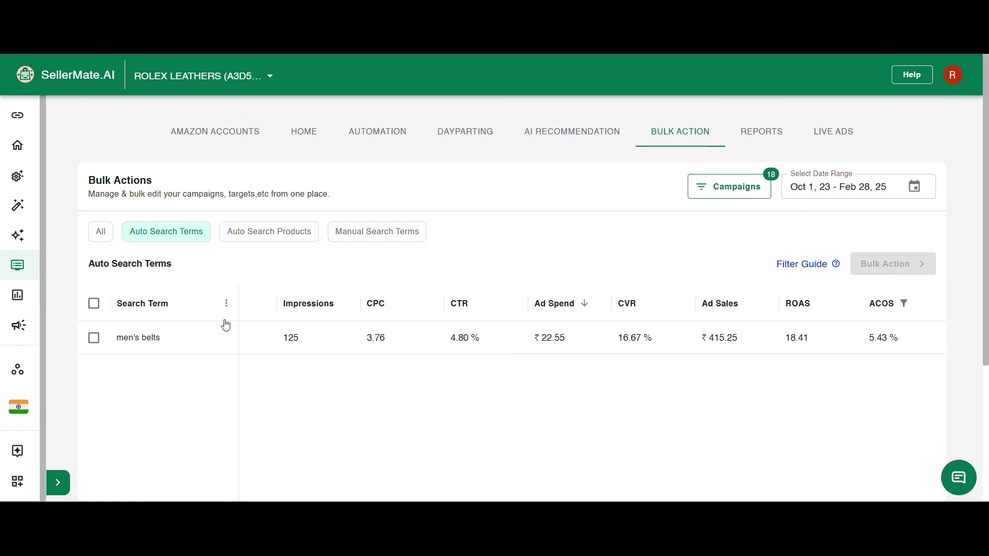
Send men's belts to Add To Other Campaign, picking the type1creative and Campaign - 29/3/2025 ad groups
left_click(95, 304)
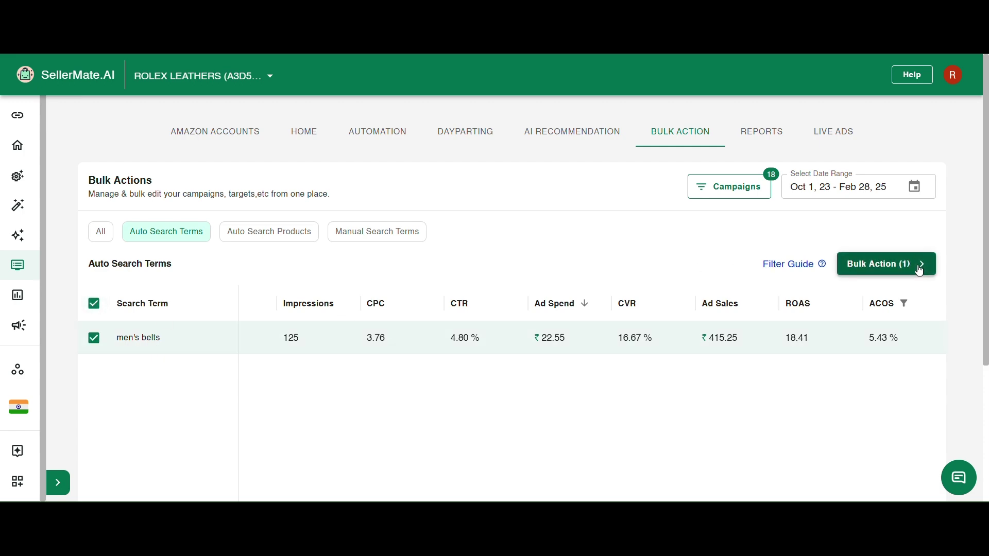
left_click(866, 264)
left_click(906, 320)
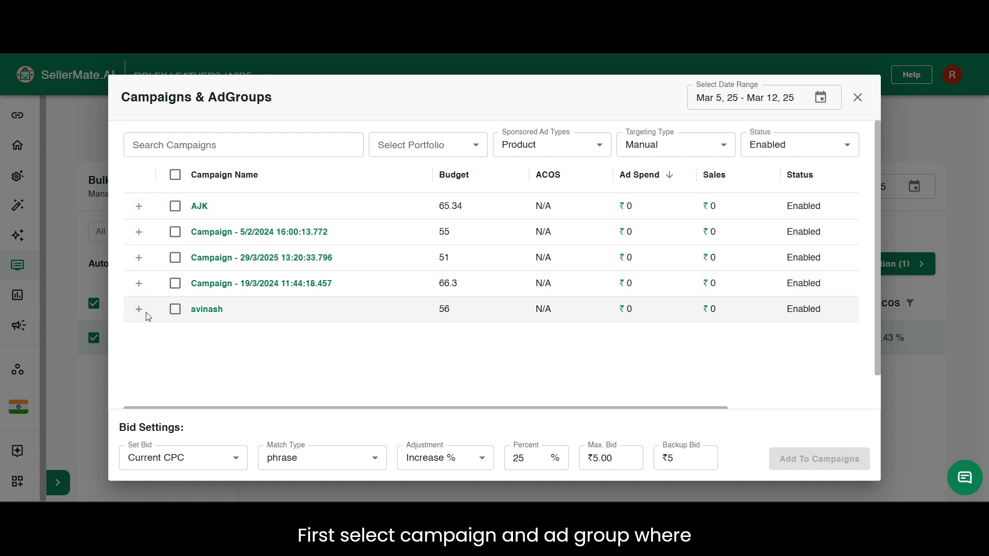
left_click(138, 231)
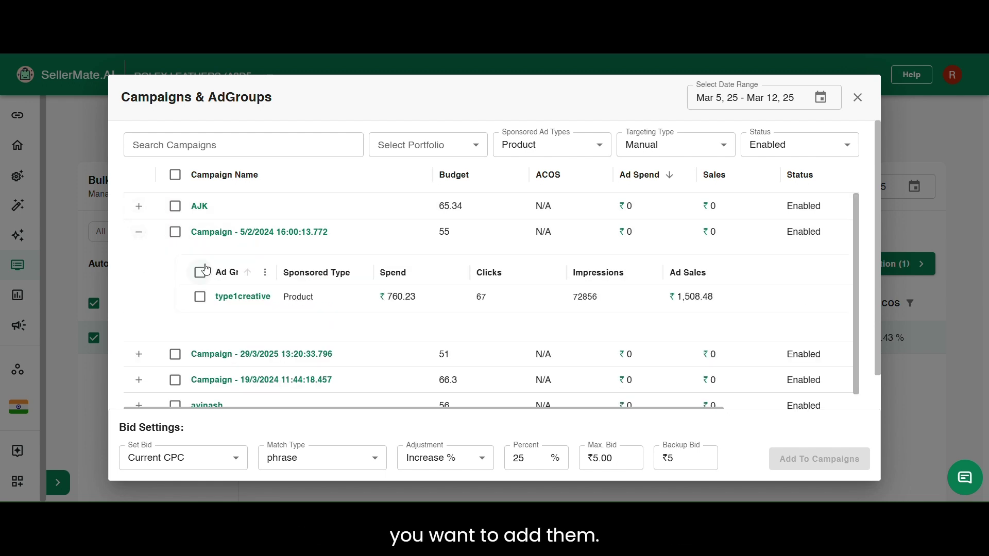
left_click(175, 232)
left_click(139, 354)
scroll(184, 309, "down", 2)
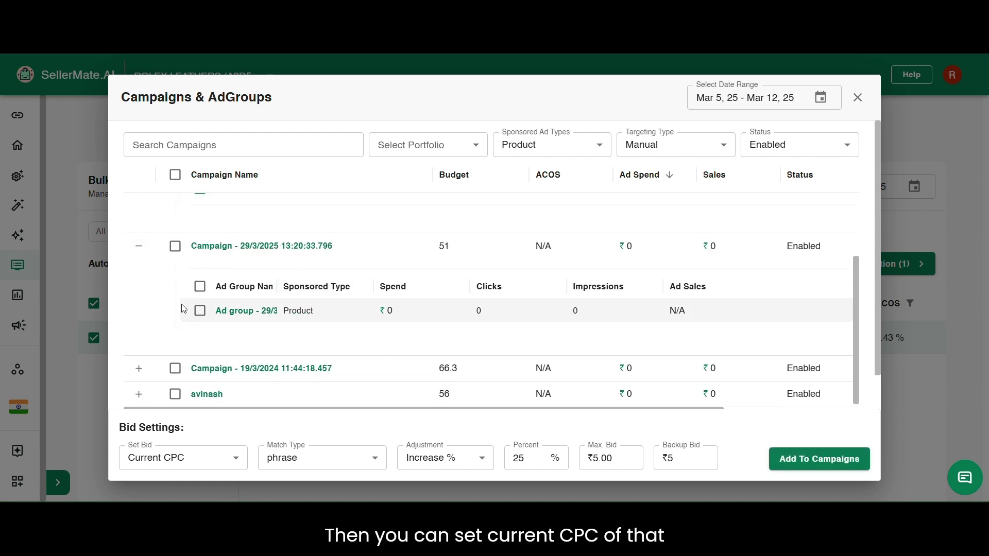
left_click(200, 310)
Bid Current CPC plus 10% with exact match and backup bid 3, then add to the campaigns
left_click(183, 468)
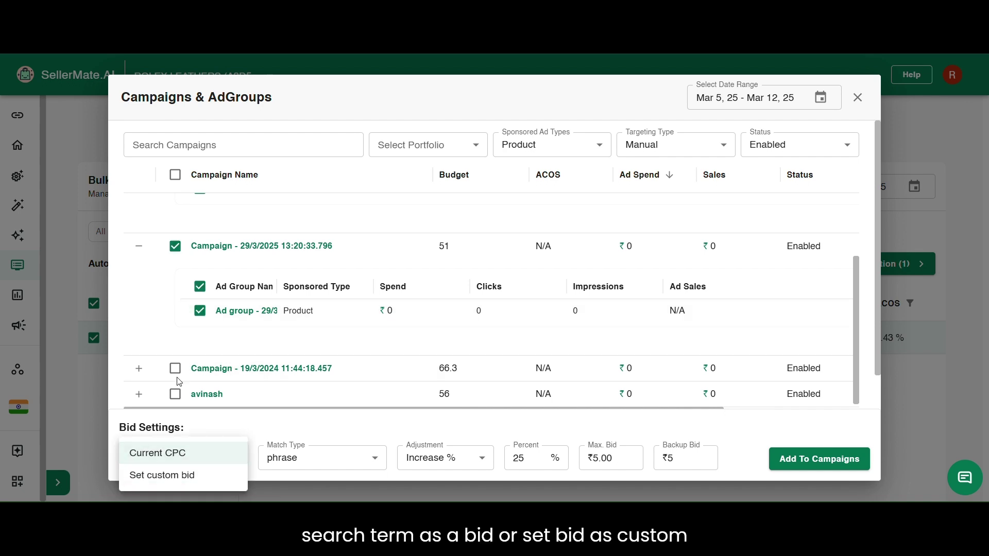
left_click(175, 451)
left_click(315, 458)
left_click(282, 470)
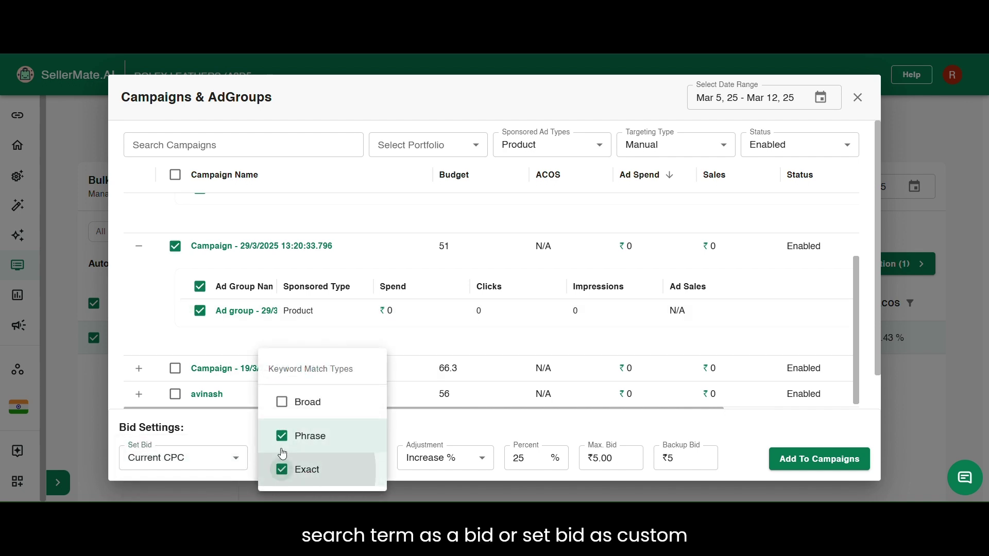
left_click(282, 436)
left_click(470, 459)
left_click(470, 459)
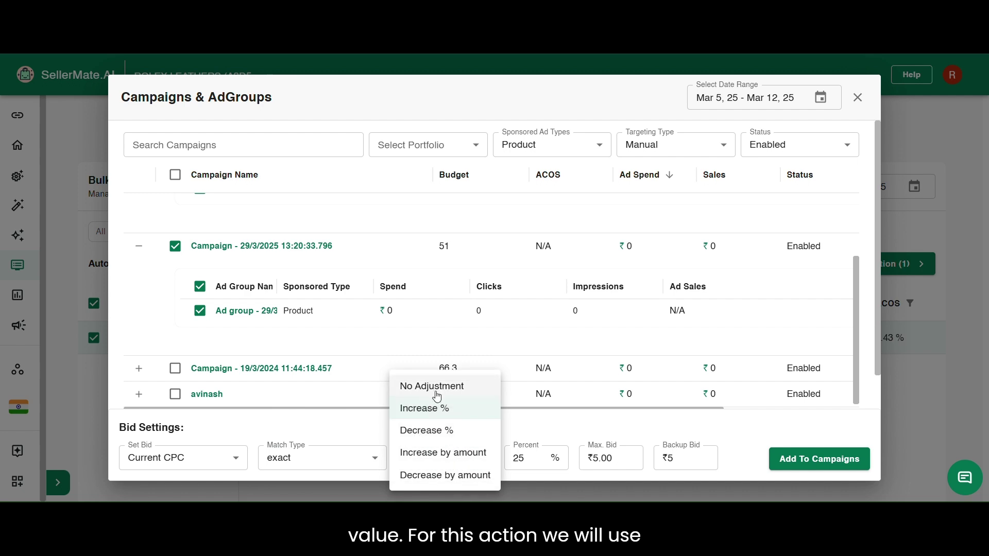
left_click(434, 408)
left_click(522, 456)
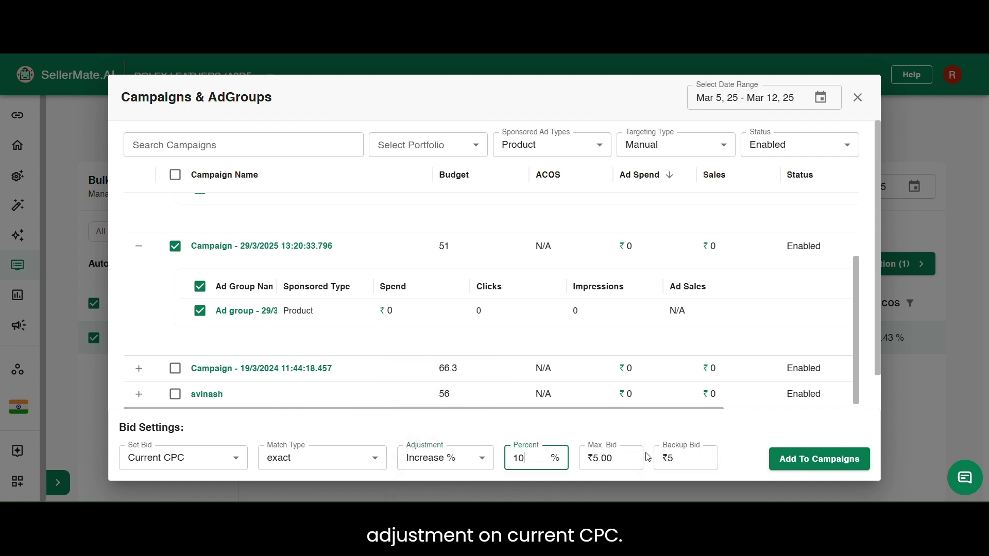
left_click(596, 458)
left_click_drag(599, 461, 595, 462)
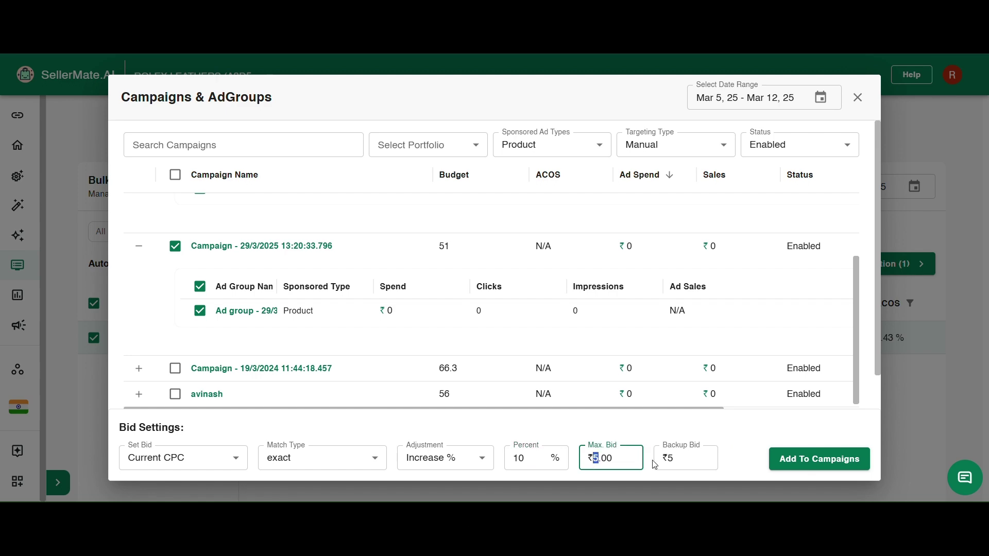
left_click(673, 458)
type("3")
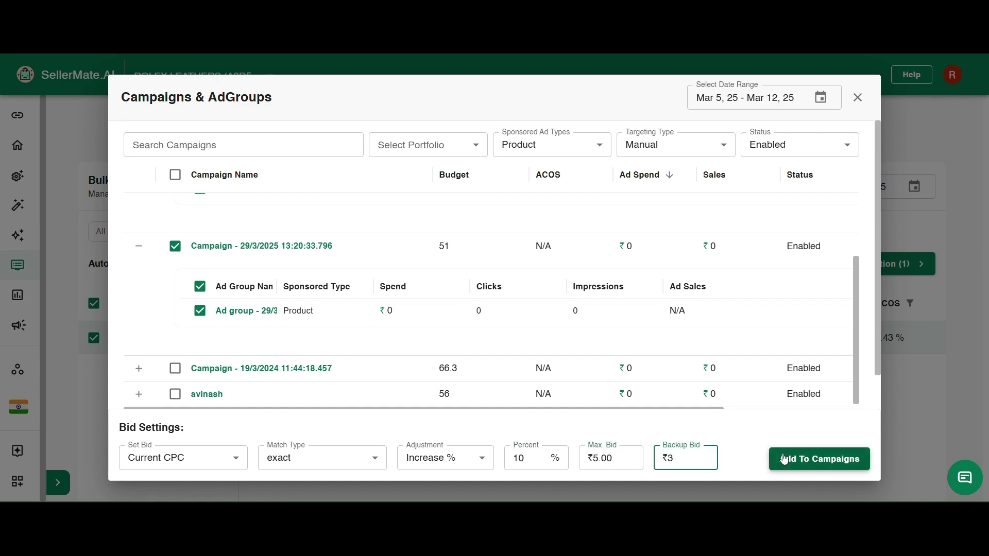
left_click(783, 459)
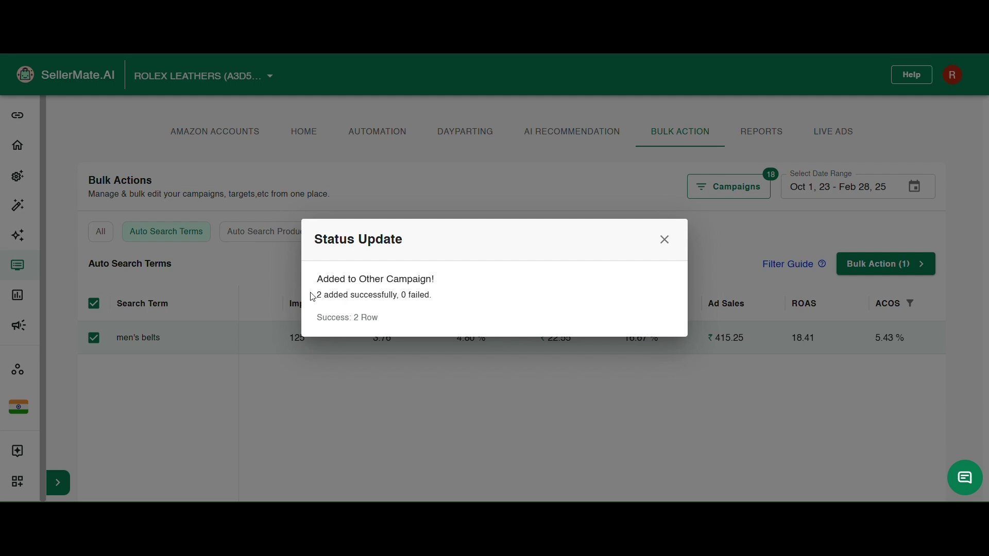
left_click(665, 243)
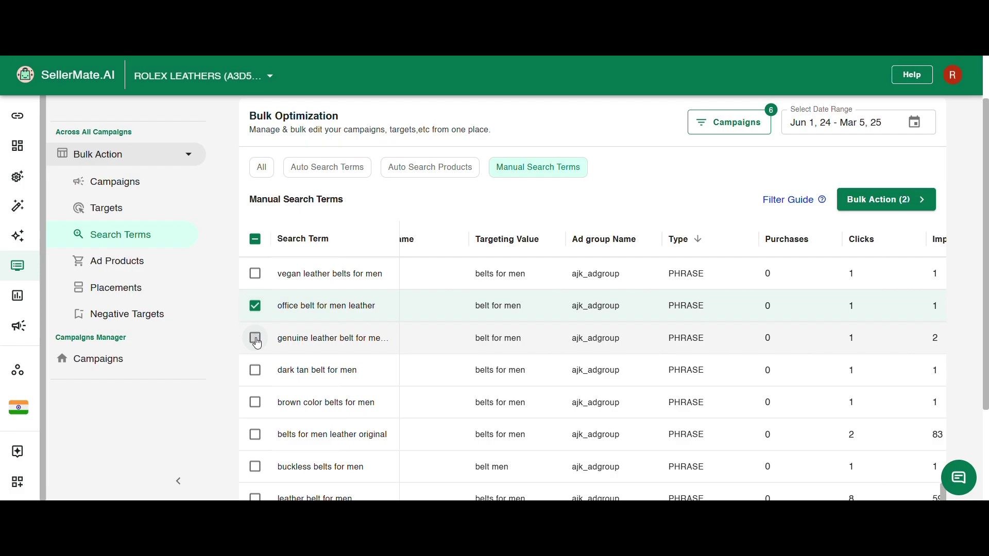
Tick genuine leather belt and add both terms as Negative Phrase and Negative Exact keywords
left_click(256, 340)
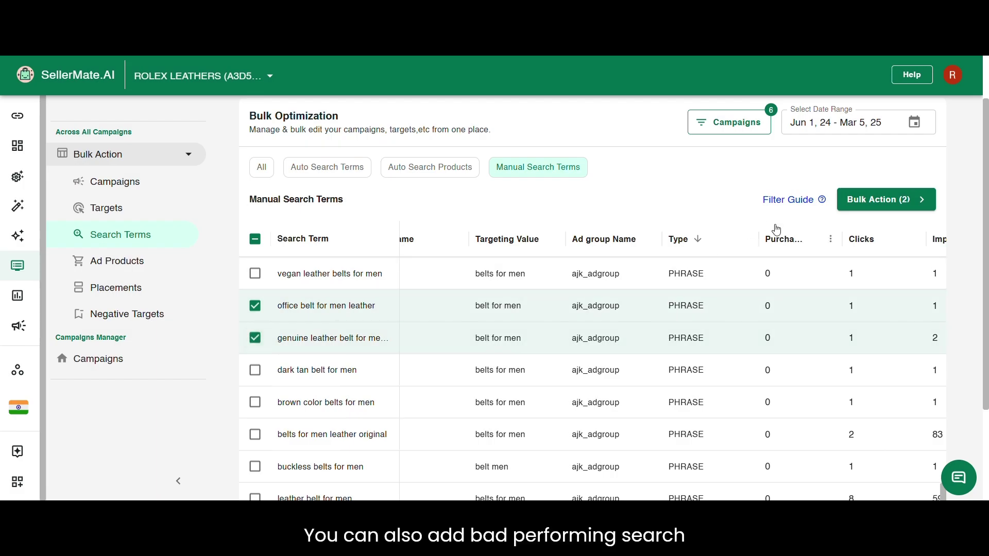
left_click(849, 209)
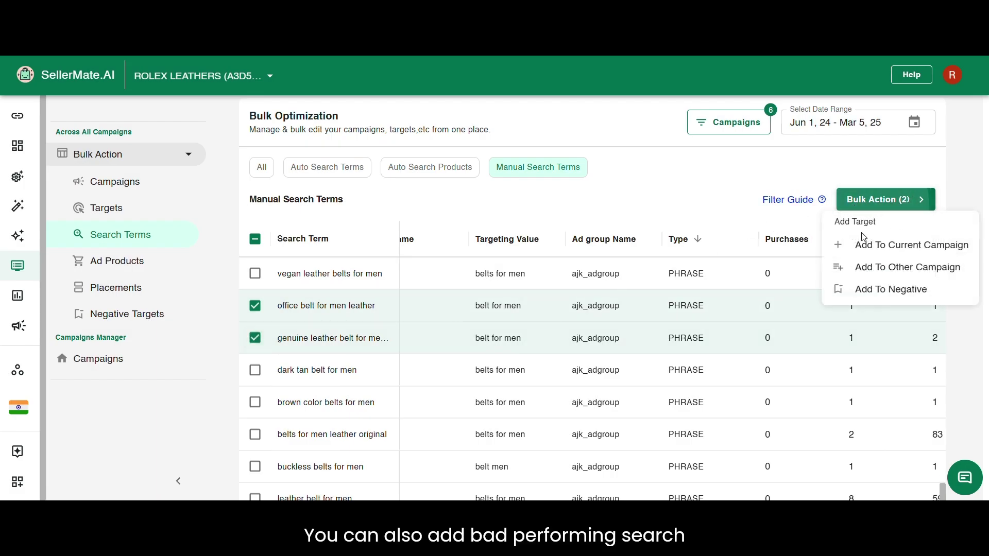
left_click(880, 296)
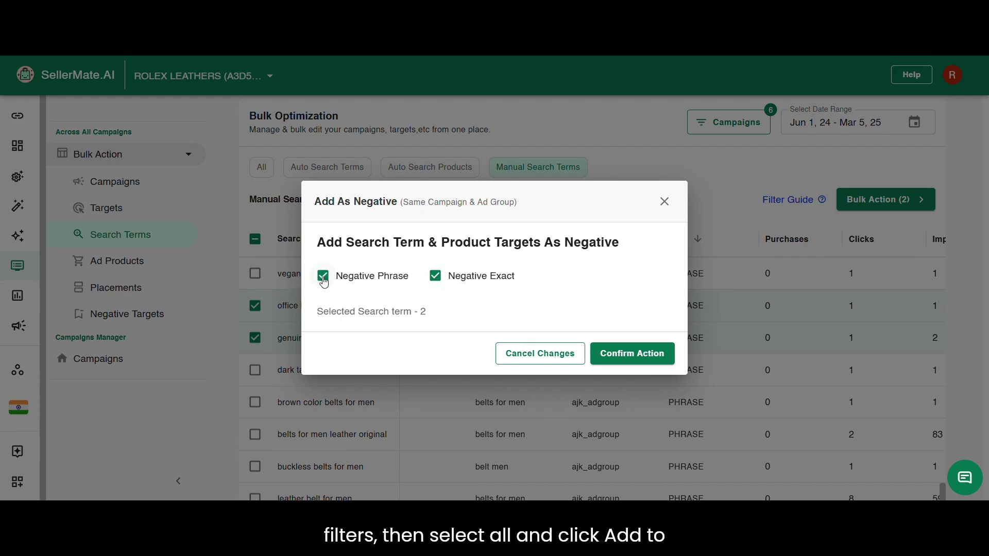
left_click(612, 354)
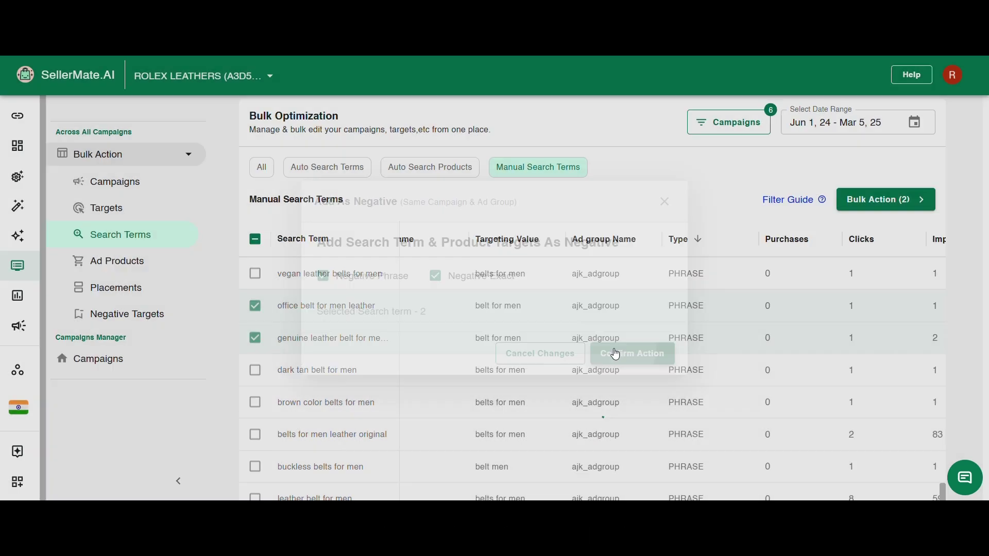
Open Ad Products and select B0CW9BSFQQ and B0CW9NVN18, toggling B0CW9BSFQQ to paused
left_click(110, 261)
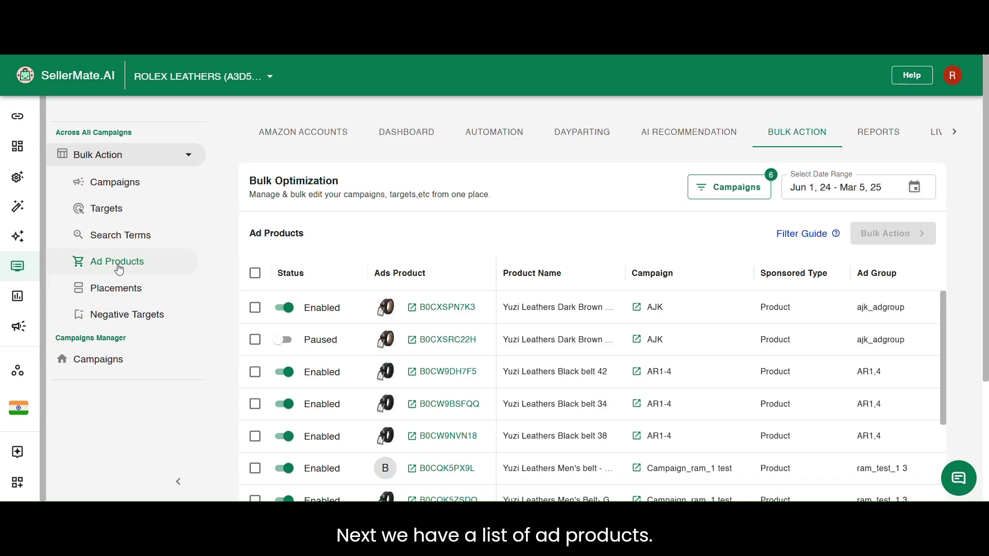
scroll(258, 285, "down", 2)
left_click(255, 331)
left_click(256, 363)
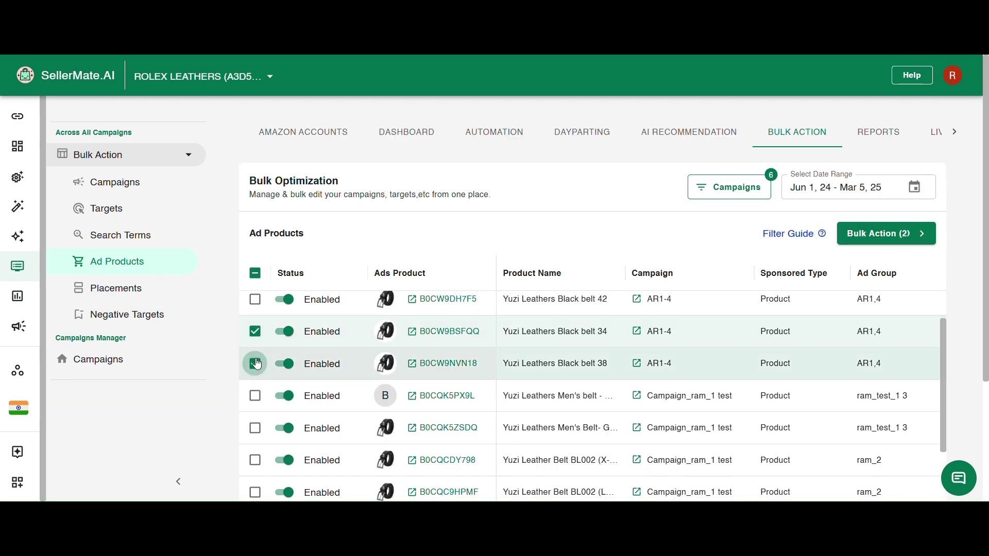
left_click(885, 234)
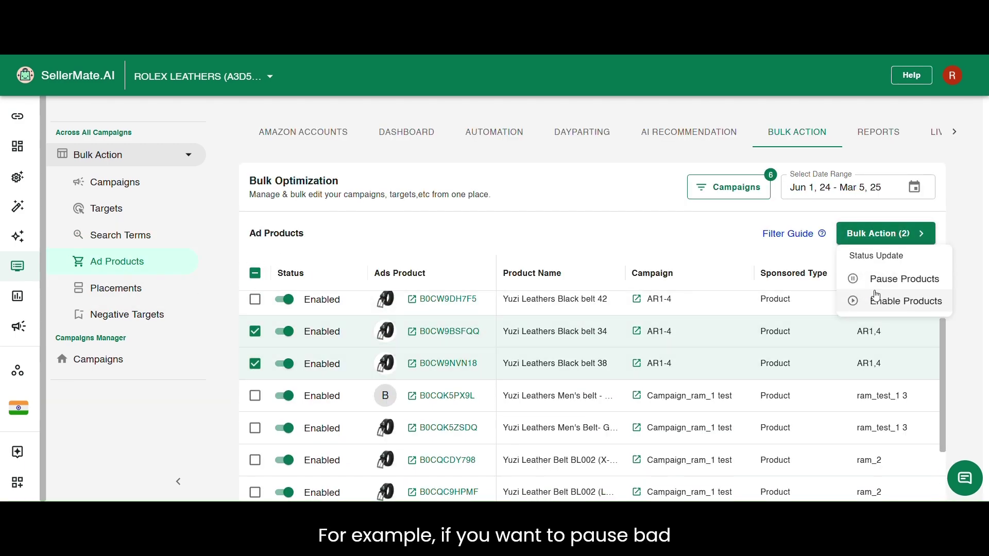
left_click(904, 303)
left_click(283, 332)
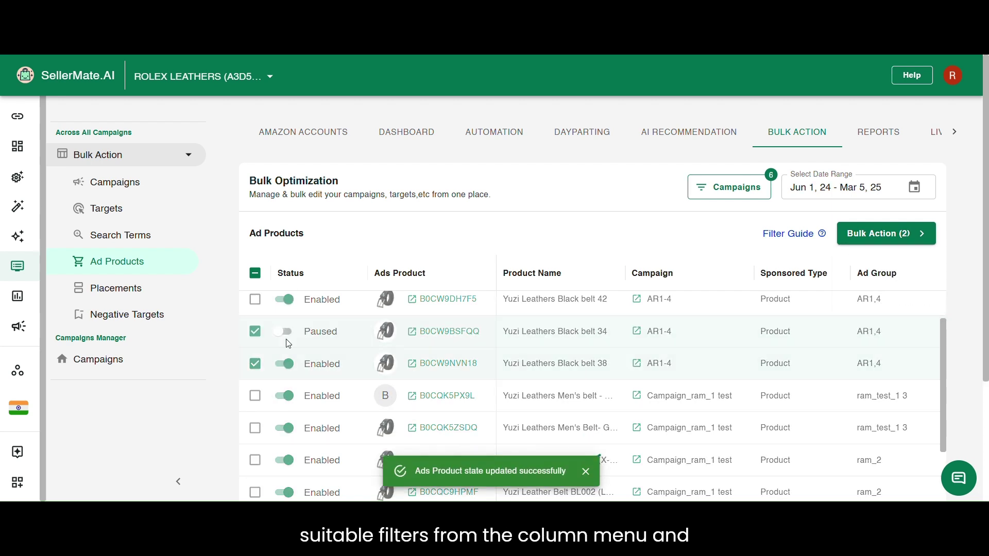
Add B0CQK5PX9L, pause all three products via Bulk Action, then open Placements
left_click(255, 396)
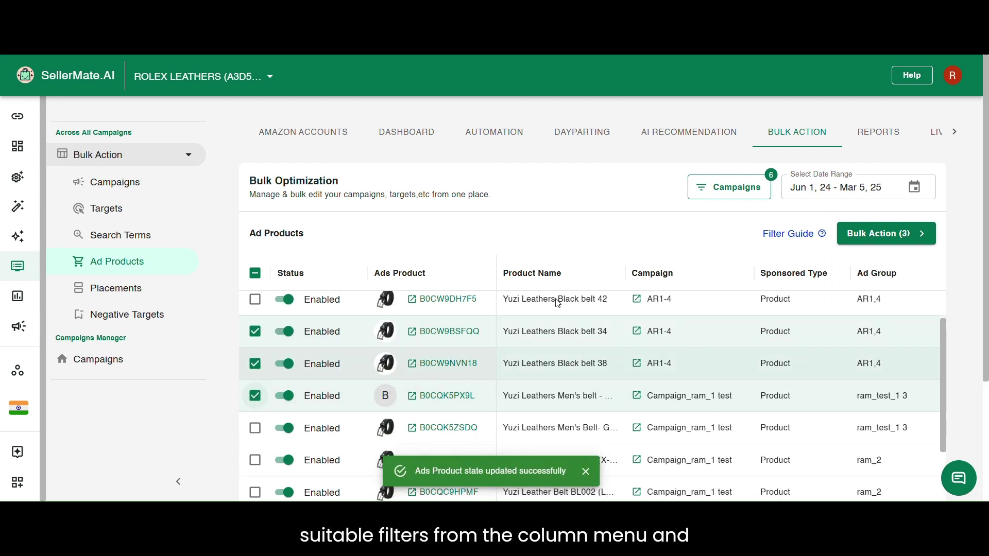
left_click(882, 234)
left_click(868, 290)
left_click(625, 340)
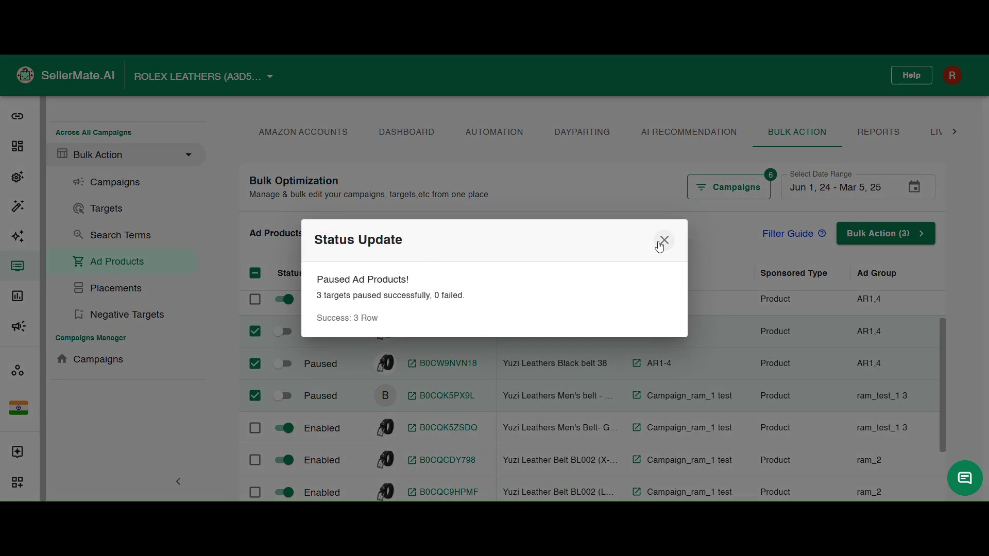
left_click(664, 240)
left_click(117, 290)
Narrow the Campaign column and tick the AJK Product Page and Rest of the Search placements
scroll(457, 249, "down", 1)
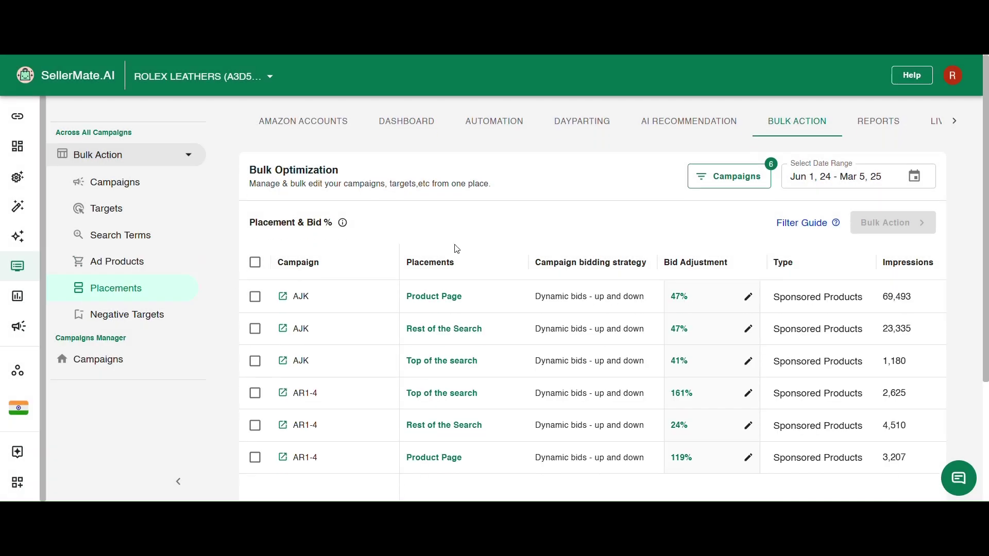
scroll(458, 268, "up", 2)
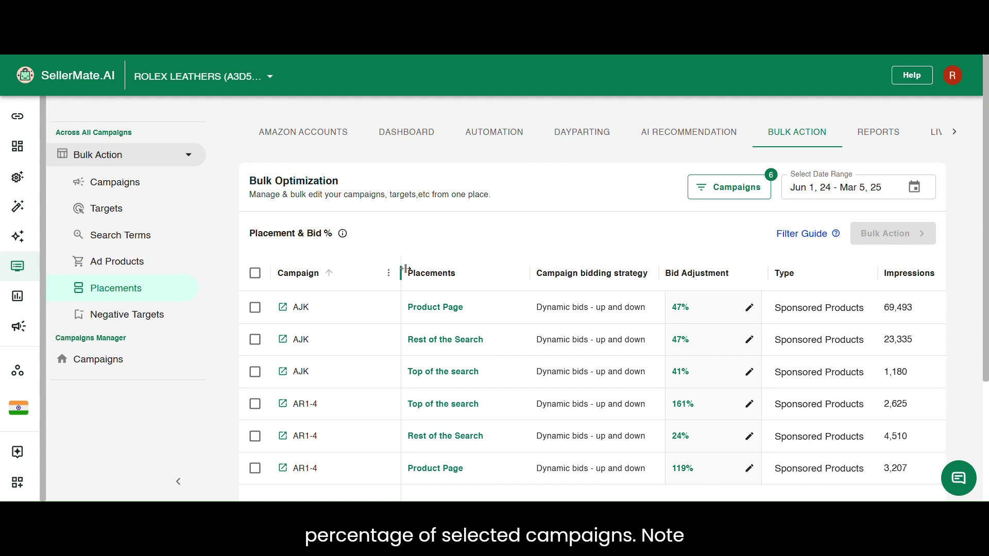
left_click_drag(400, 274, 373, 273)
left_click(255, 309)
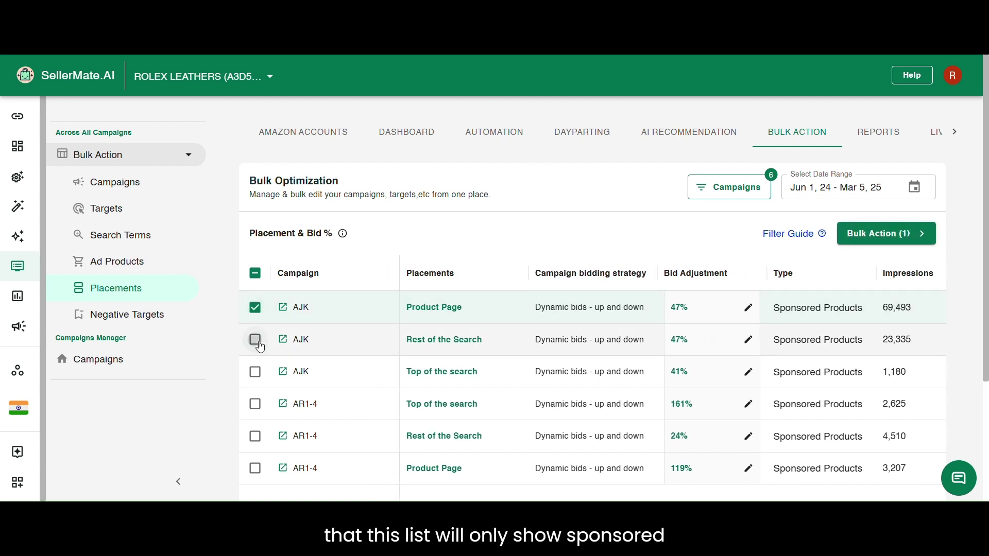
left_click(257, 341)
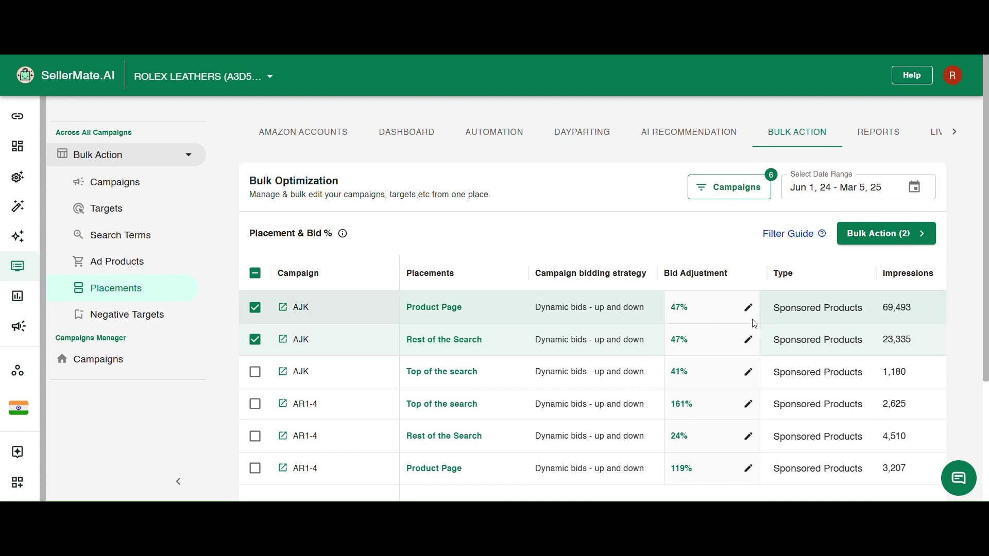
left_click(748, 308)
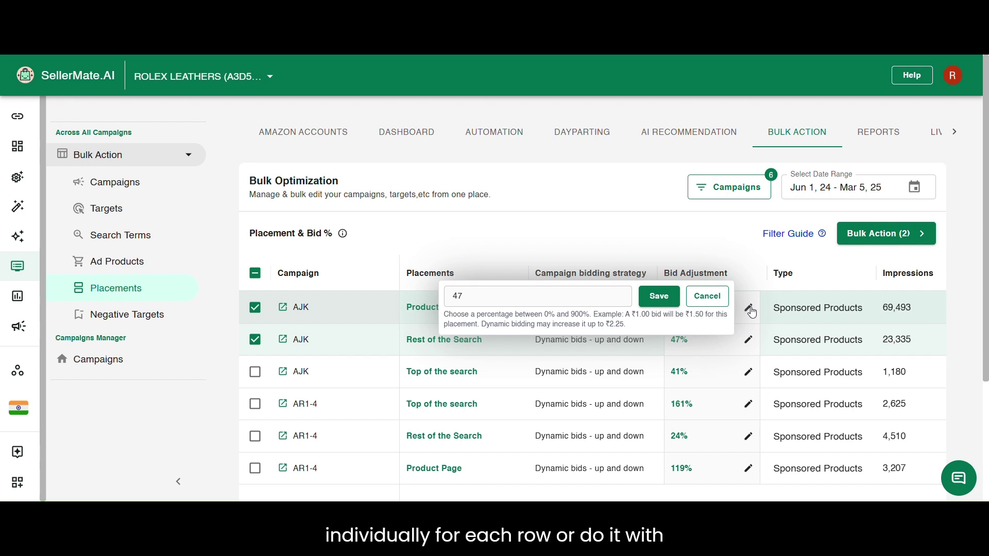
left_click(779, 295)
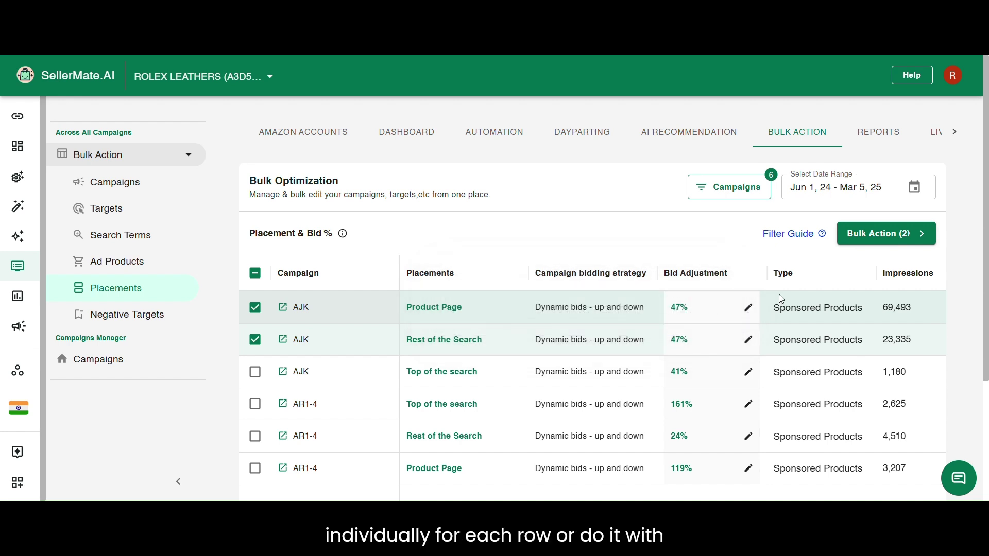
Increase both placements' bid adjustment by 5 percentage points, from 47% to 52%
left_click(879, 235)
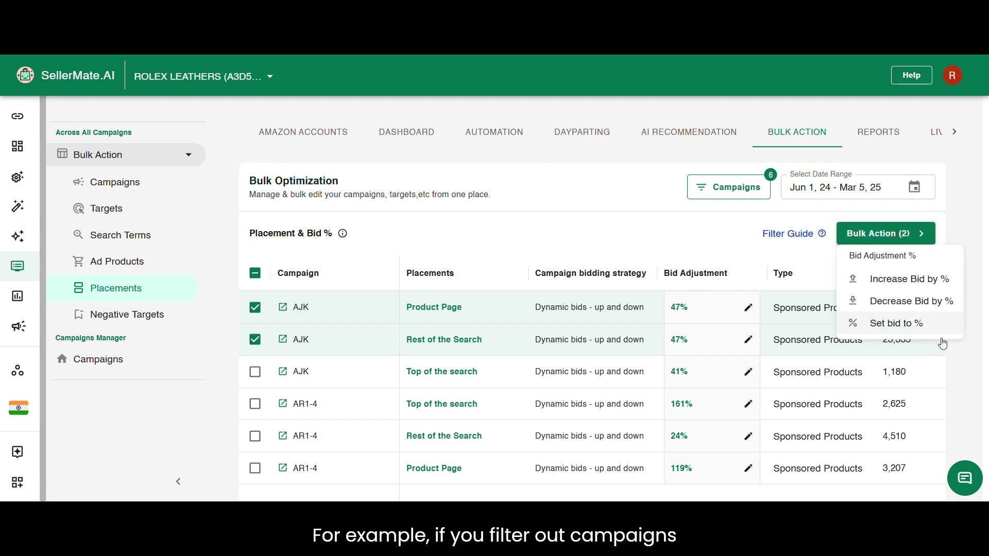
left_click(880, 280)
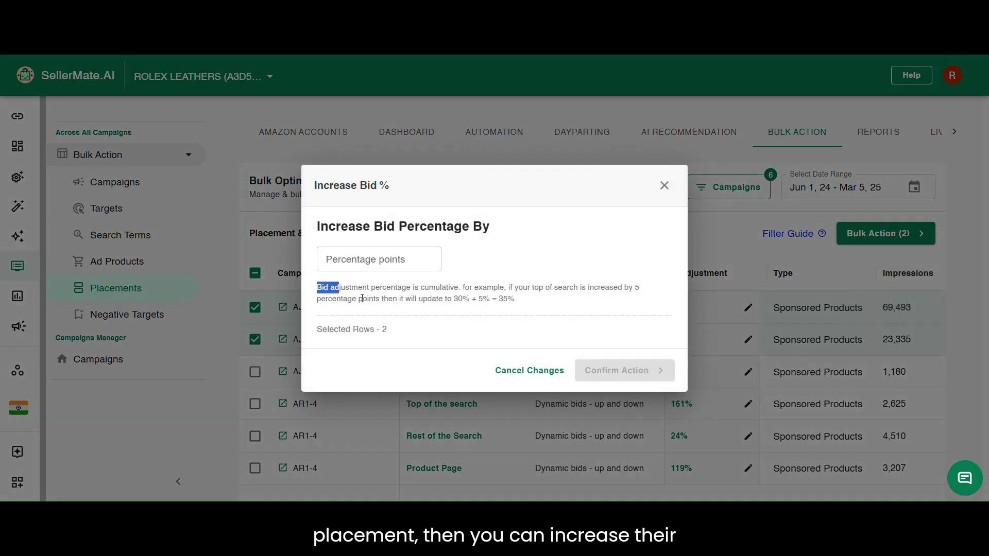
left_click_drag(362, 299, 547, 312)
left_click(539, 310)
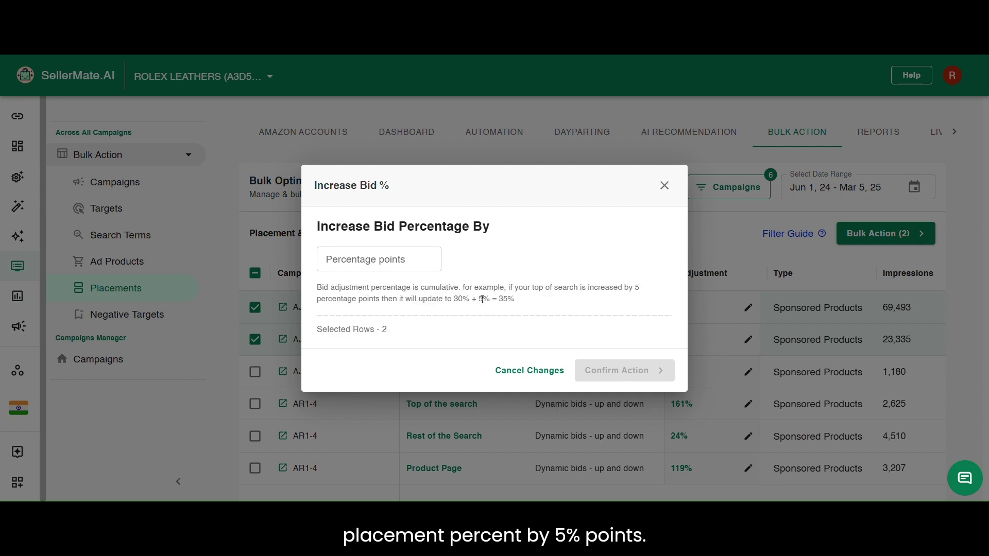
left_click(375, 255)
type("5")
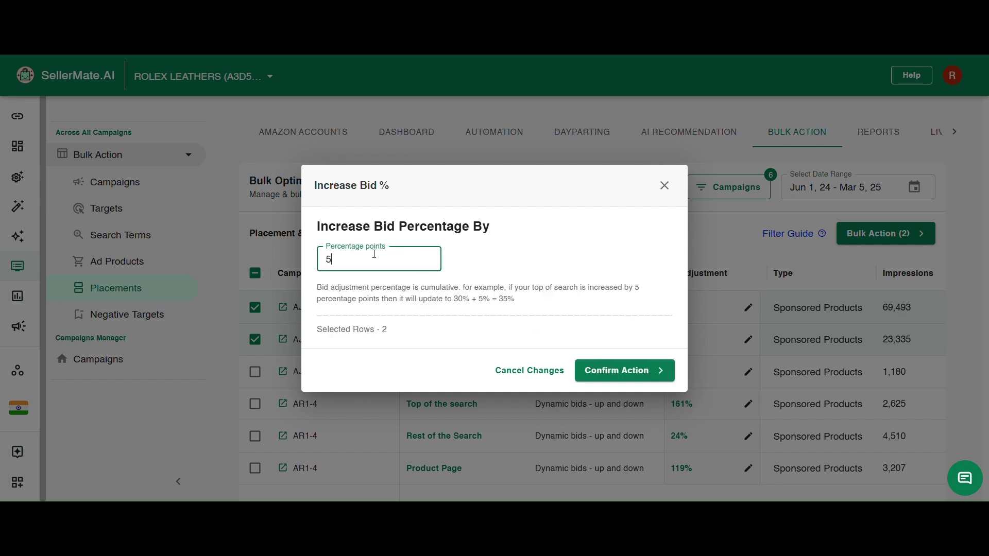
left_click(614, 383)
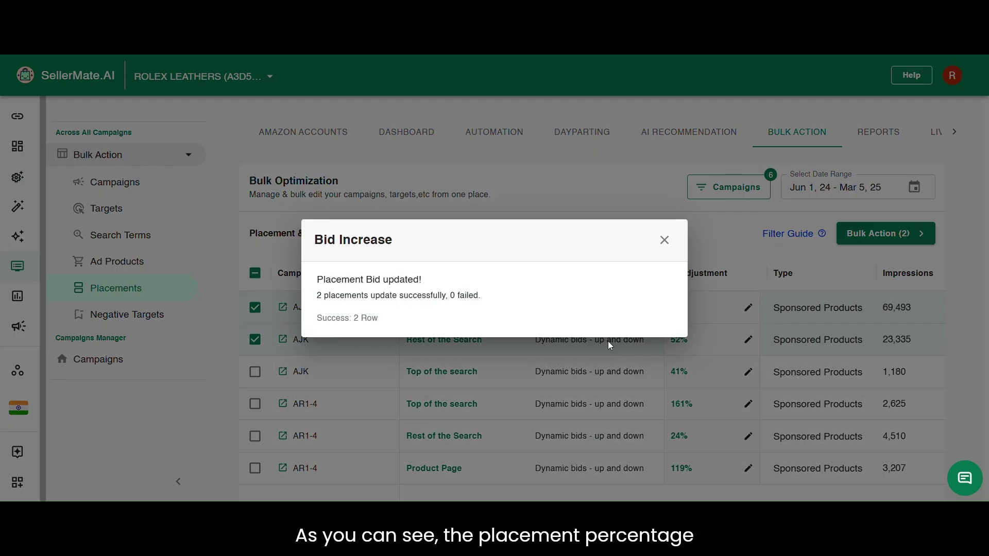
left_click(662, 241)
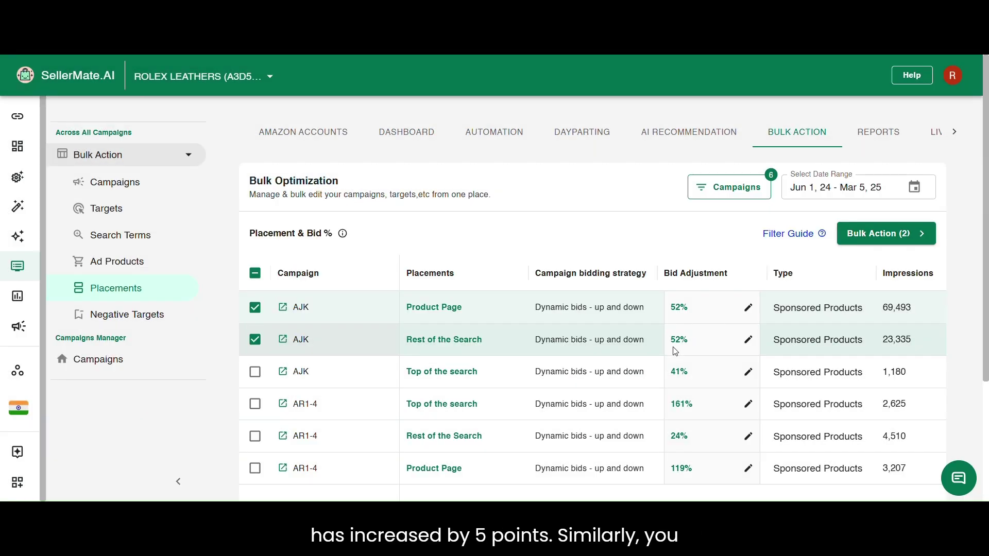
Decrease both placements' bid adjustment by 5 percentage points again
left_click(863, 234)
left_click(868, 301)
left_click(350, 253)
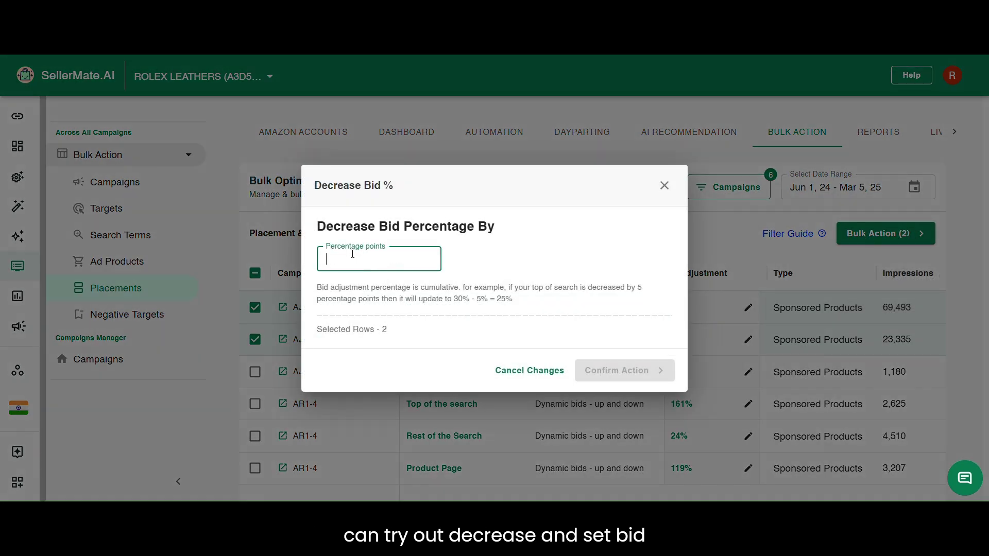
type("5")
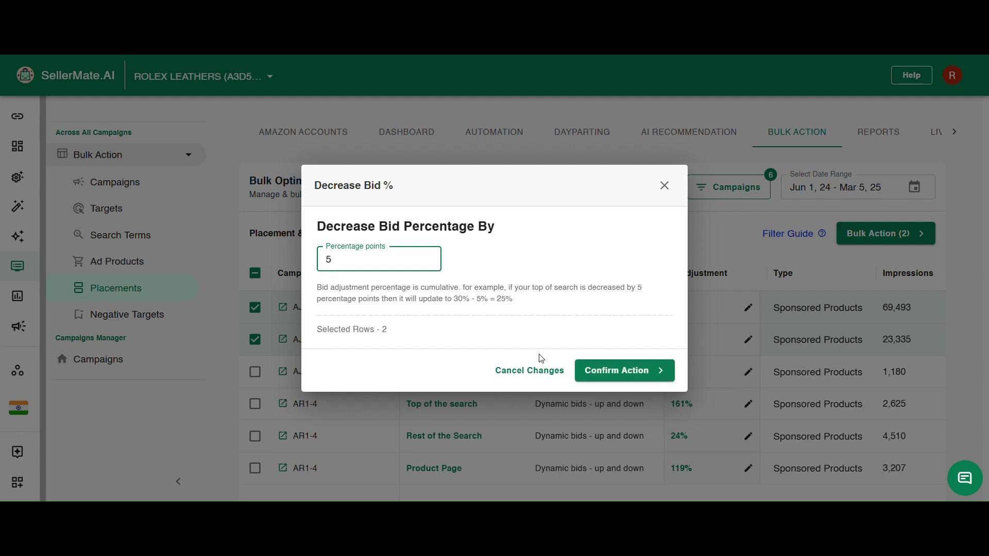
left_click(607, 371)
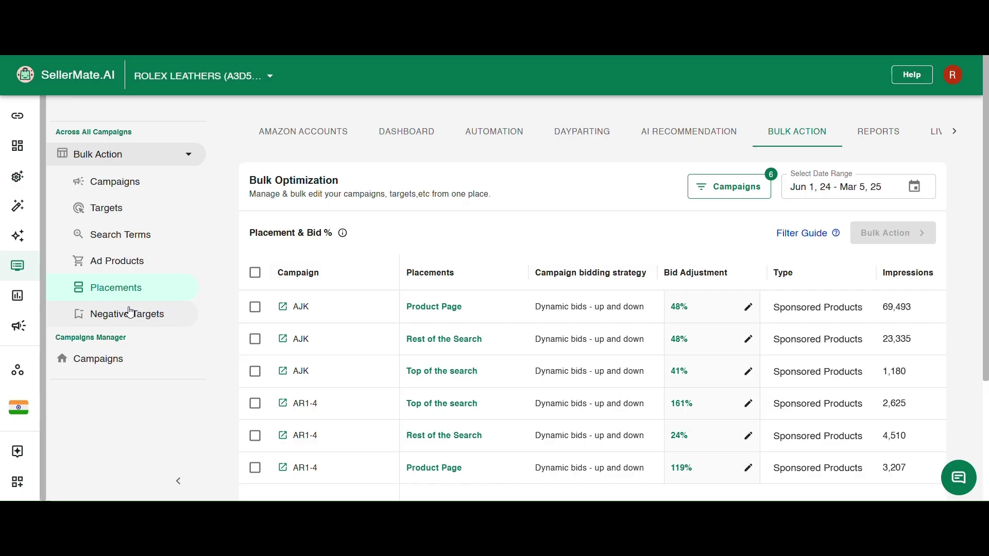
Open Negative Targets and filter it to negative keywords only
left_click(129, 313)
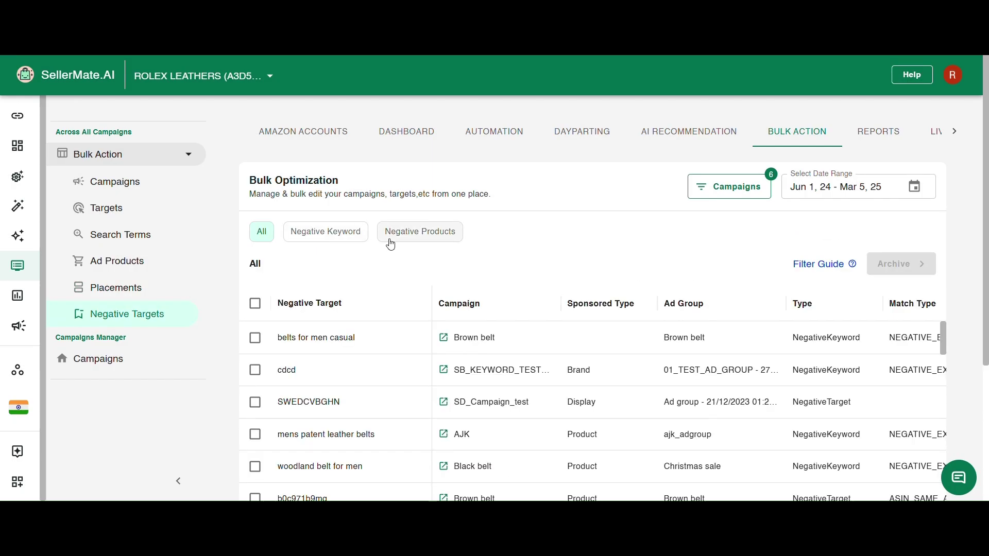
scroll(388, 243, "down", 3)
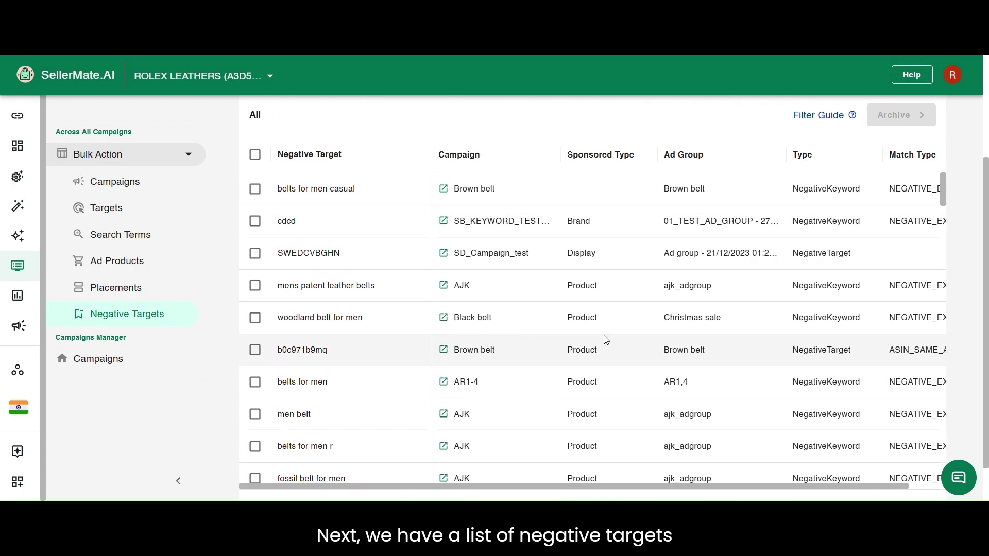
scroll(613, 289, "up", 3)
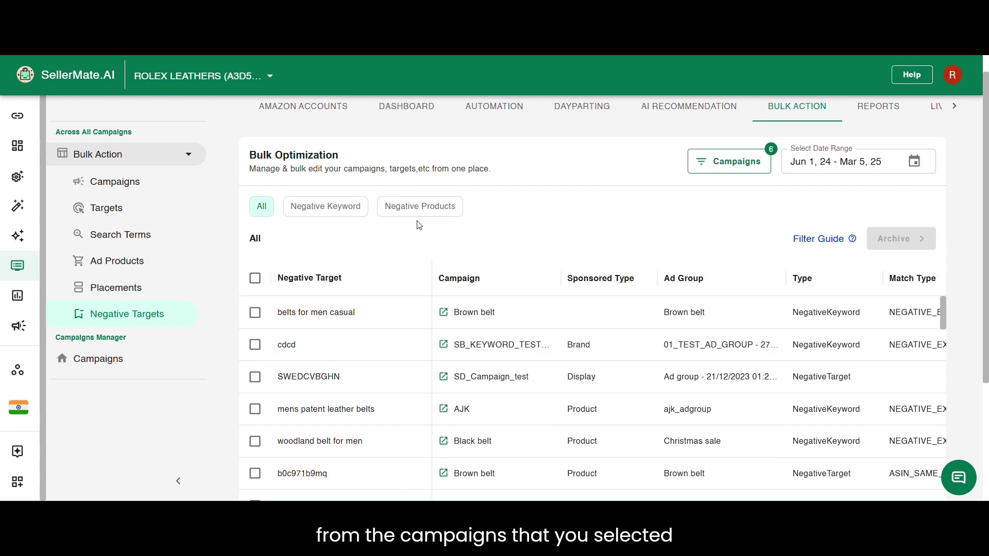
left_click(326, 207)
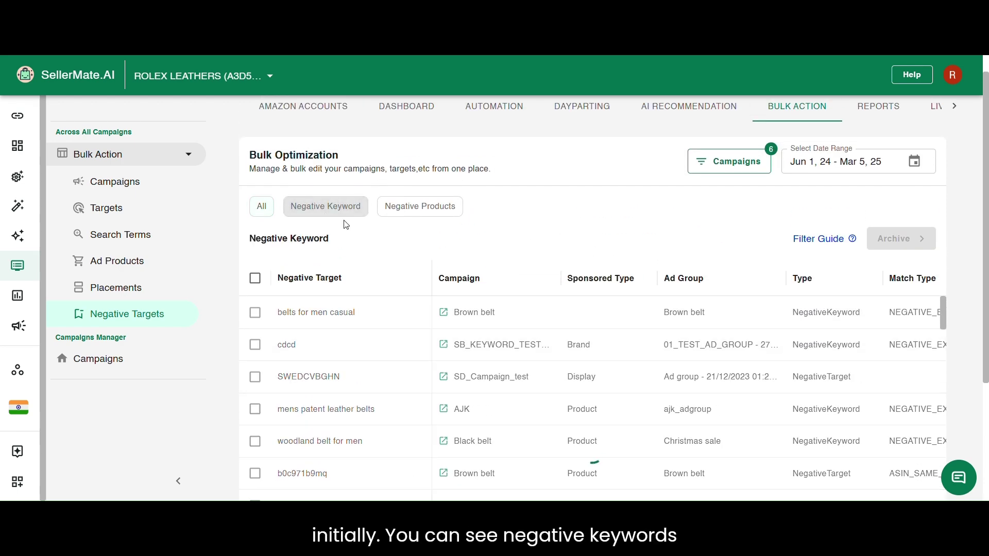
left_click(416, 210)
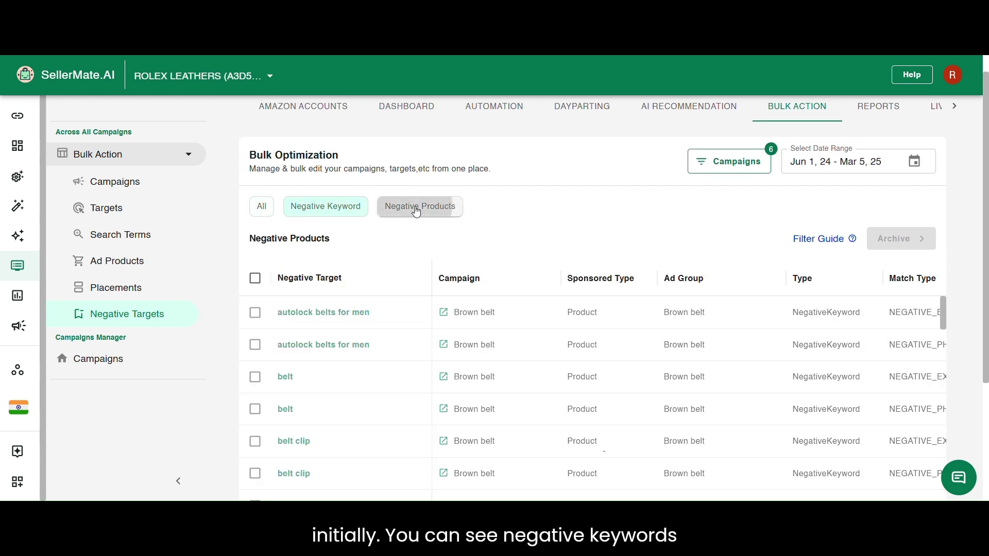
left_click(347, 209)
scroll(442, 243, "down", 1)
scroll(683, 278, "right", 1)
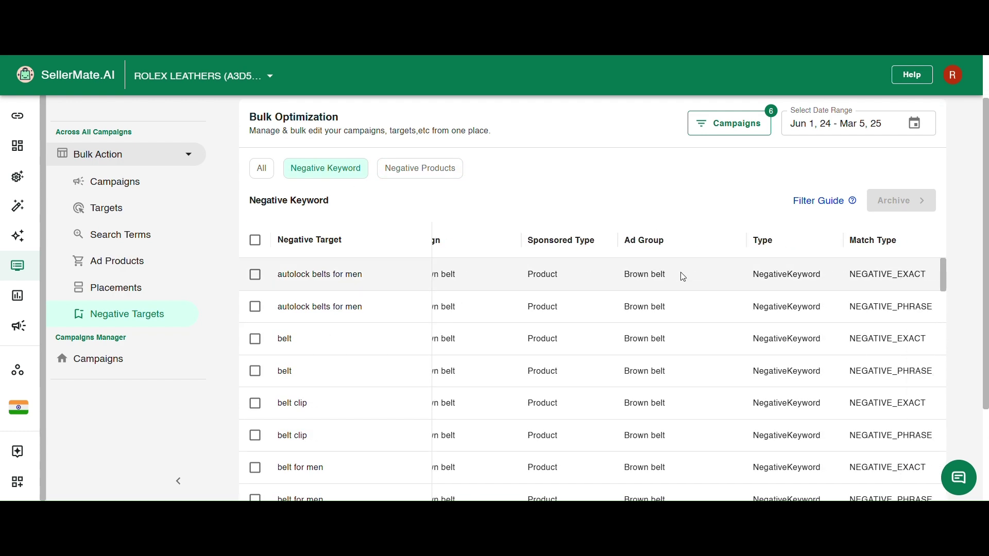
scroll(788, 283, "up", 1)
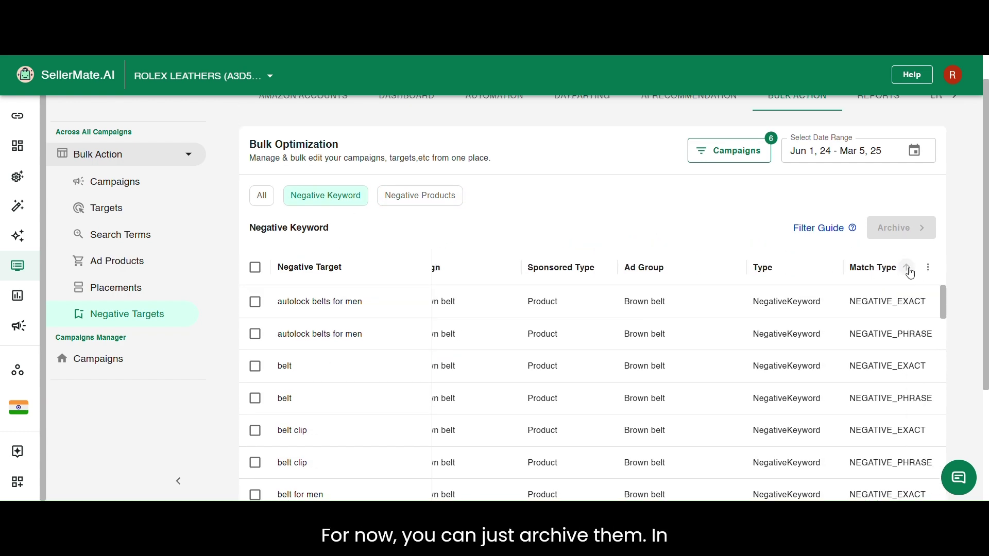
Sort by Match Type, tick 'belt', then open and cancel Archive for belt and belt clip
left_click(910, 272)
scroll(865, 361, "down", 5)
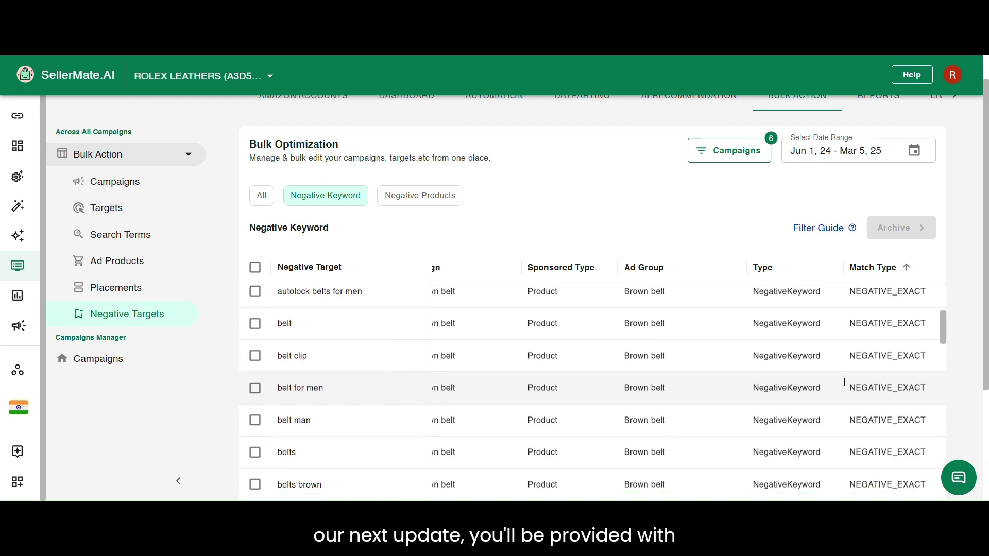
left_click(255, 325)
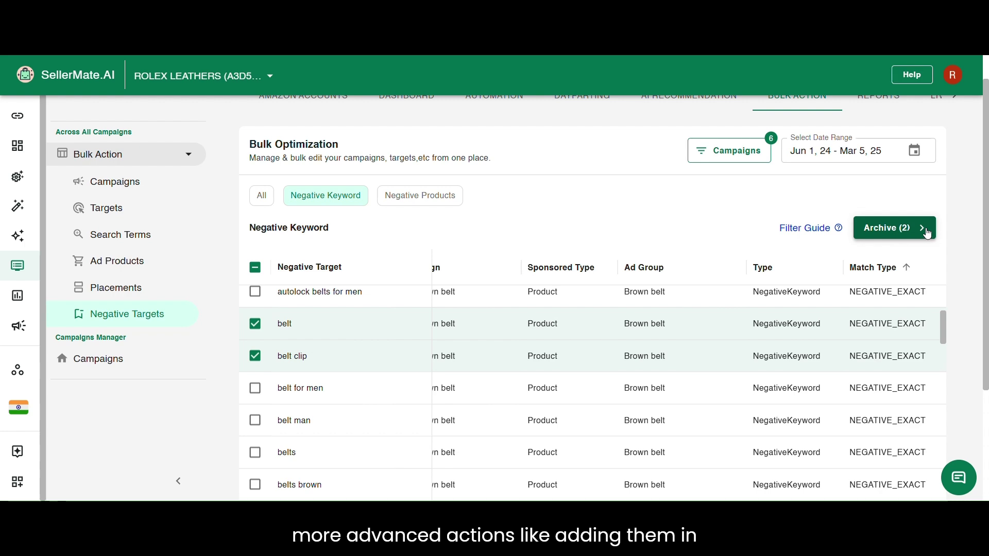
scroll(817, 318, "up", 5)
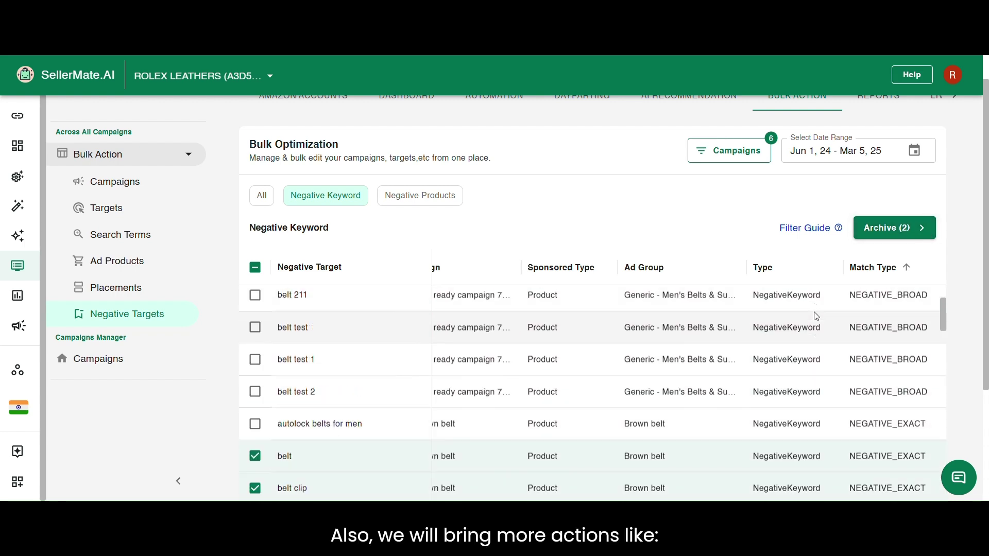
scroll(815, 316, "down", 1)
scroll(816, 316, "down", 4)
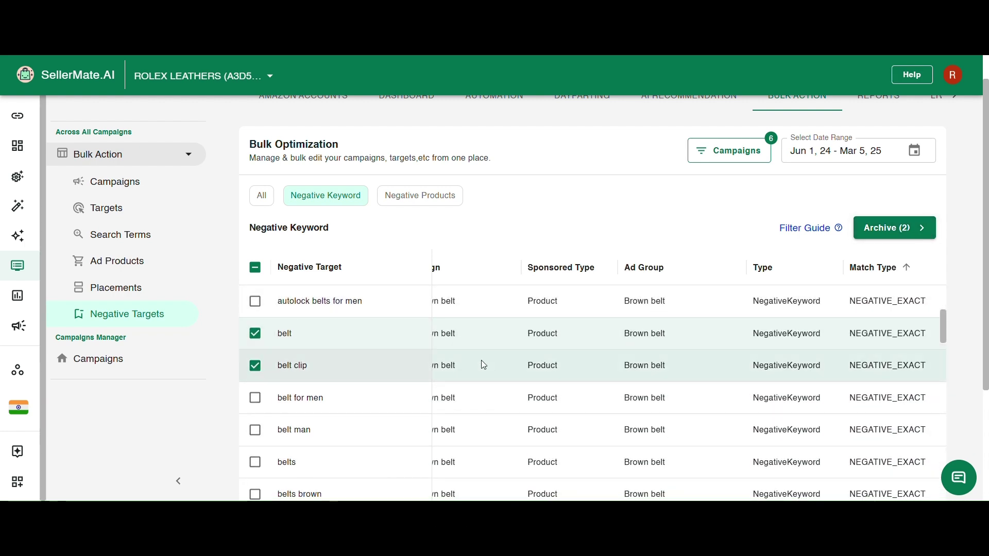
left_click(891, 227)
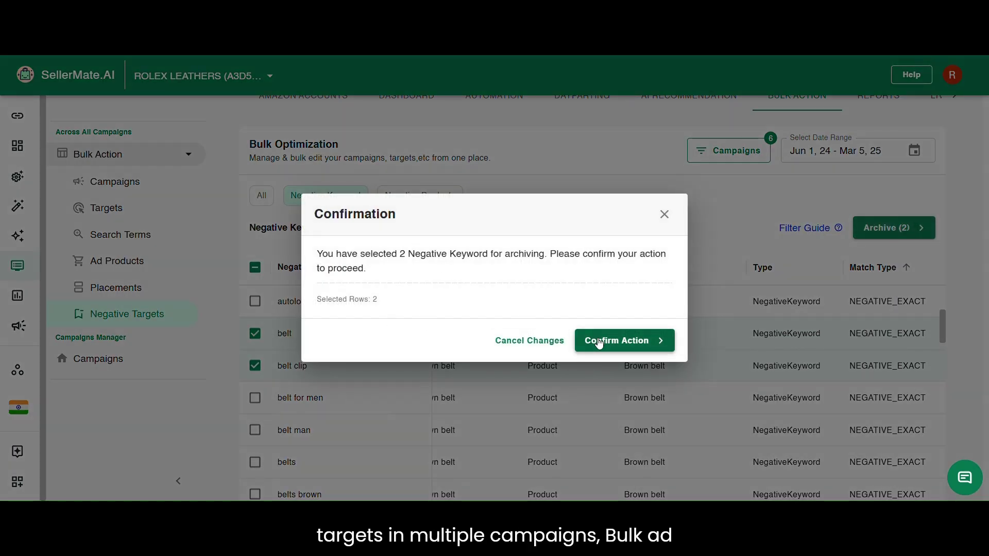
left_click(665, 215)
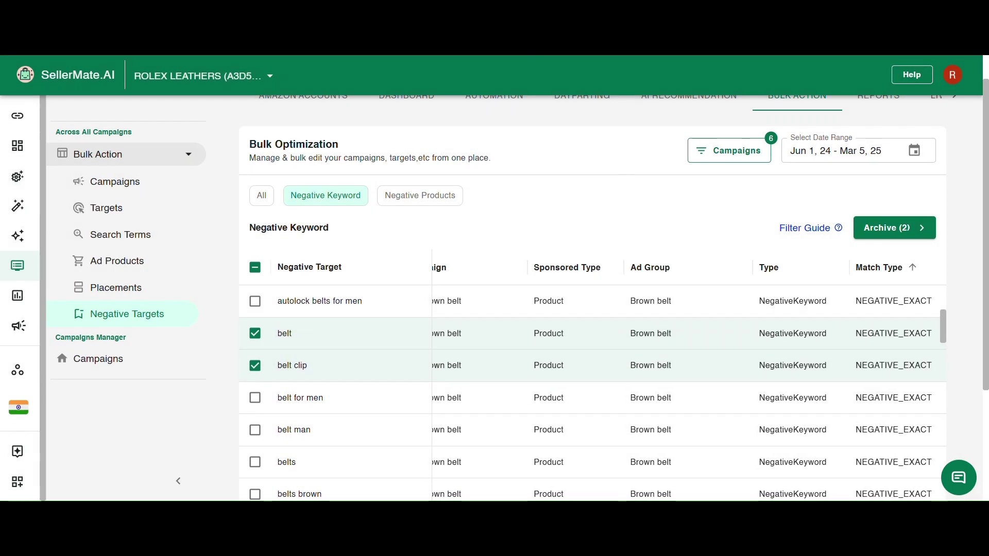